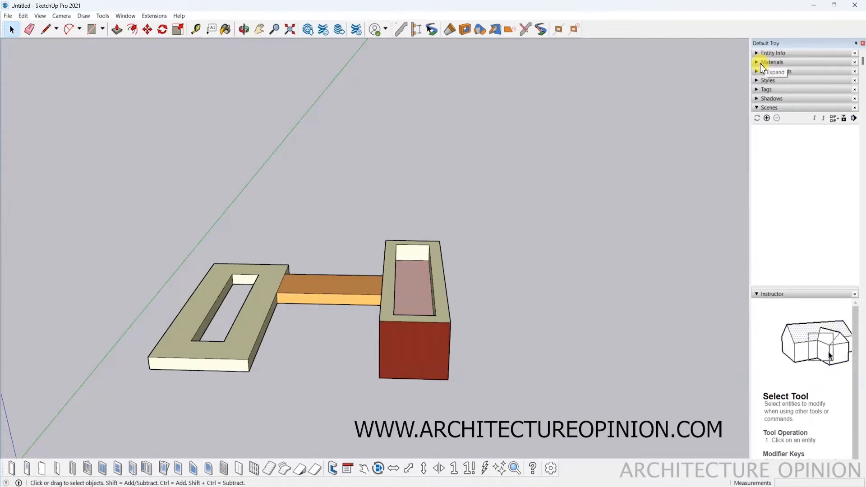
Add a scene that stores a low-angle perspective of the whole model with the horizon in sight
left_click(766, 108)
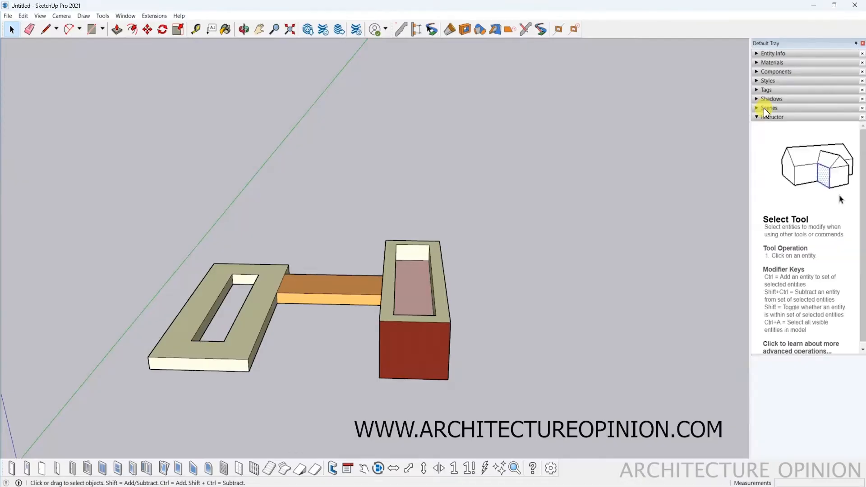
left_click(767, 109)
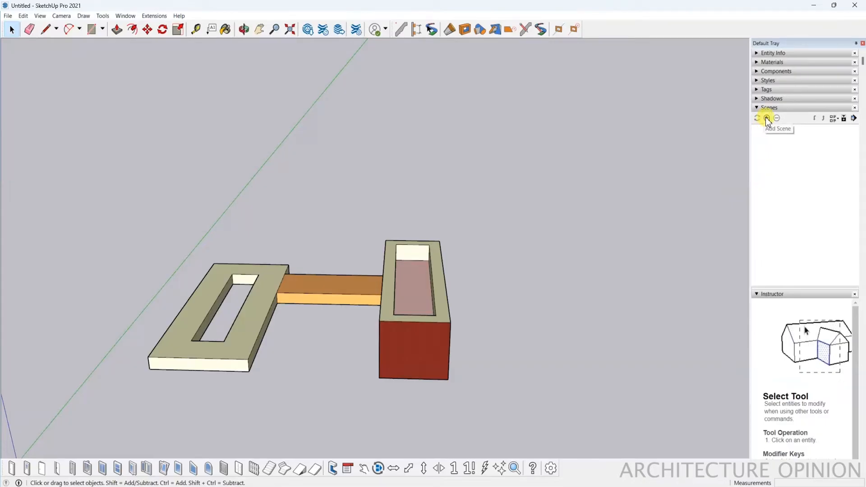
scroll(320, 325, "down", 2)
scroll(315, 331, "up", 3)
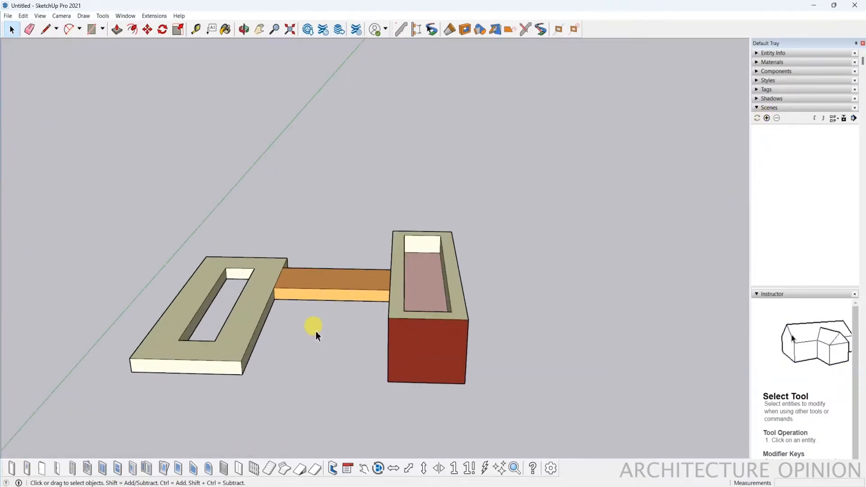
scroll(316, 331, "up", 3)
scroll(316, 332, "down", 2)
middle_click_drag(320, 337, 465, 232)
middle_click_drag(430, 261, 458, 255)
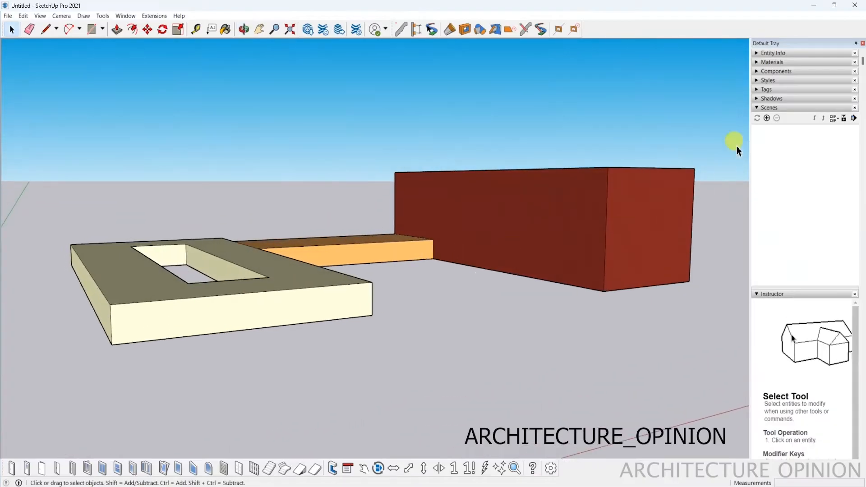
left_click(767, 118)
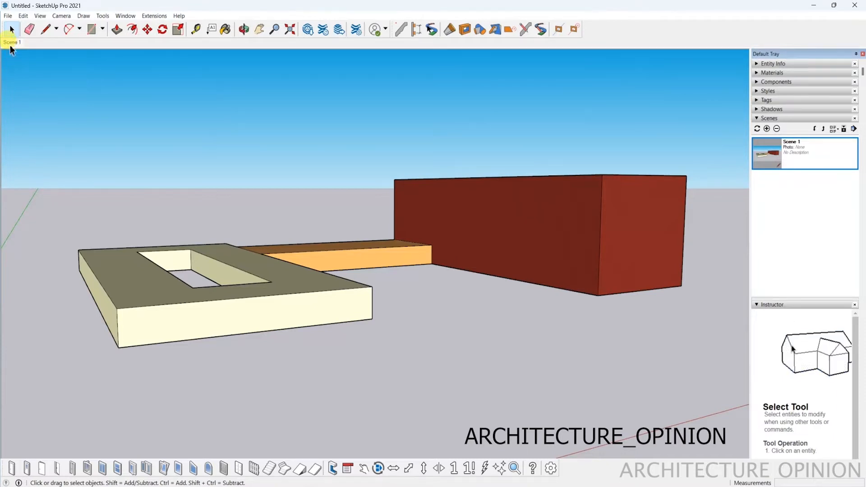
Rename the new scene as Trial 1
right_click(11, 43)
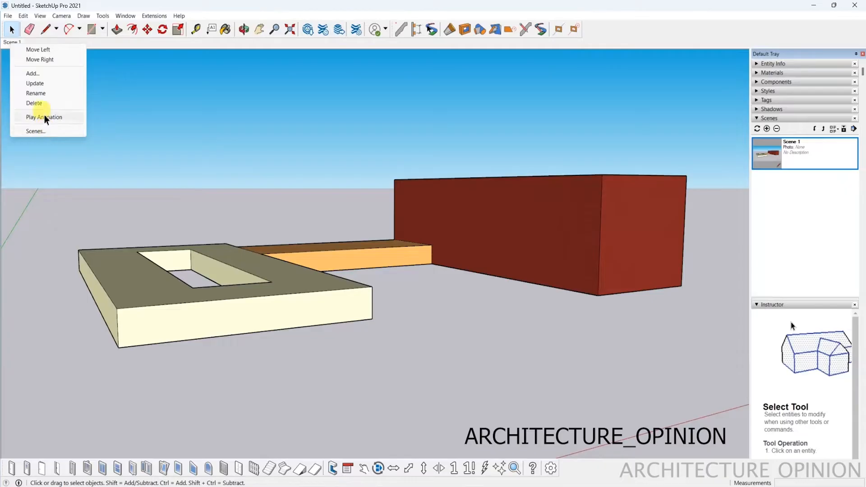
left_click(39, 94)
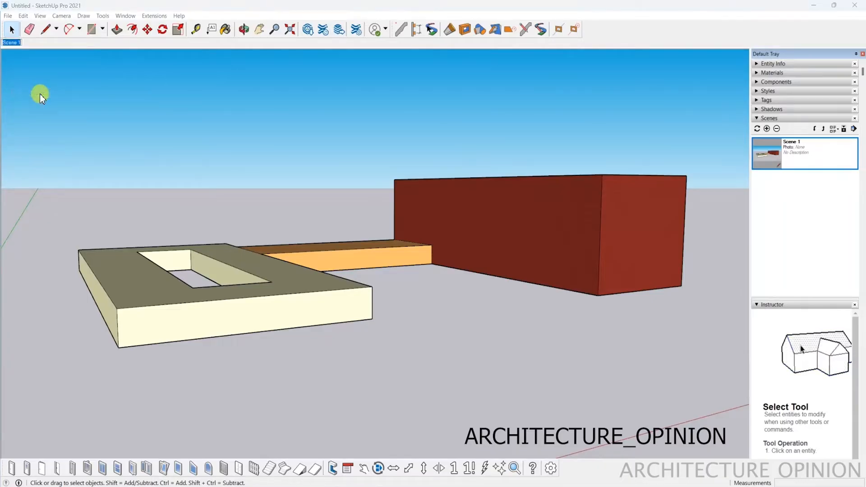
type("Trial")
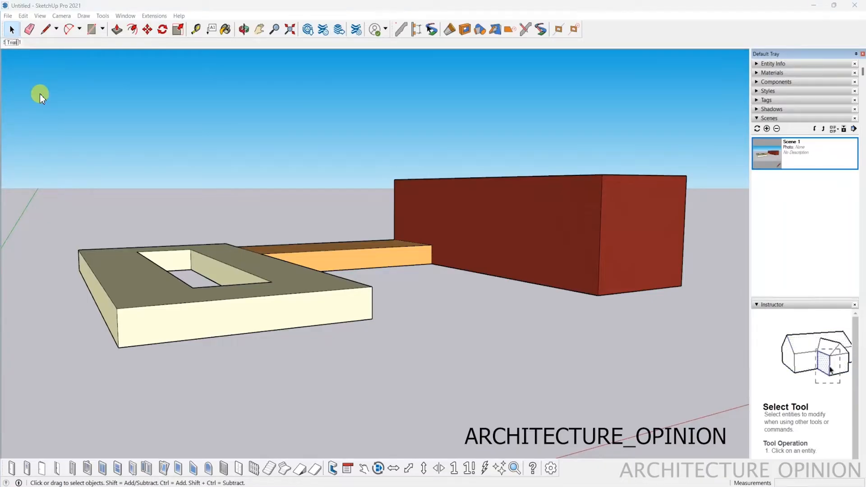
key("Return")
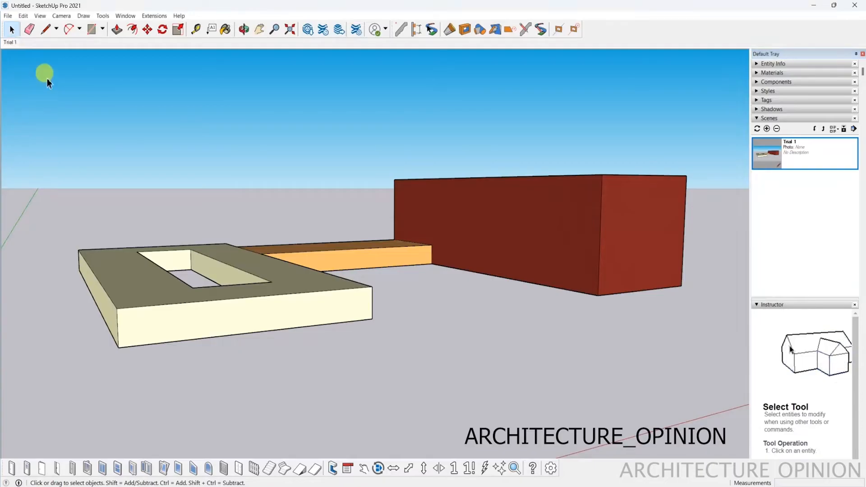
Switch the camera to Parallel Projection and compare the short top edges of the red block
scroll(357, 219, "down", 2)
middle_click_drag(357, 219, 351, 309)
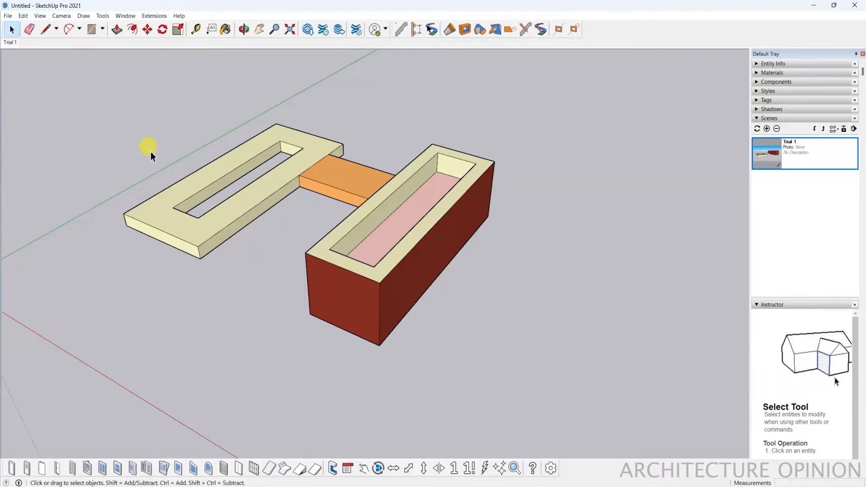
left_click(62, 16)
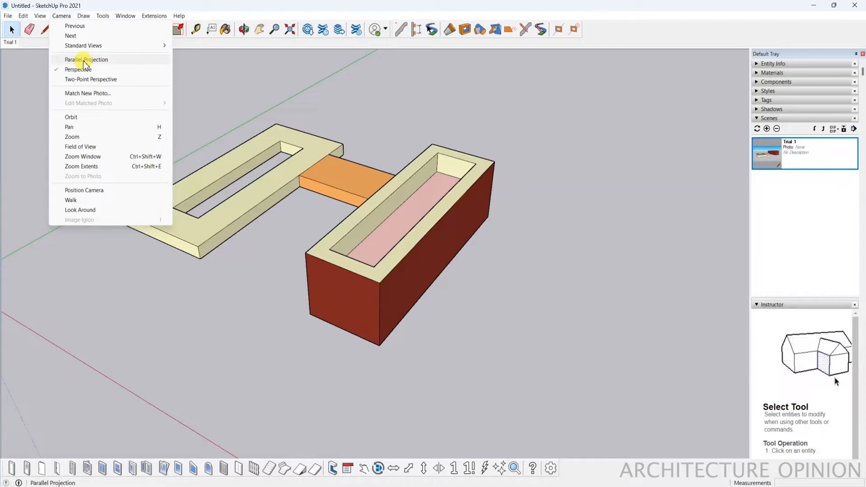
left_click(199, 278)
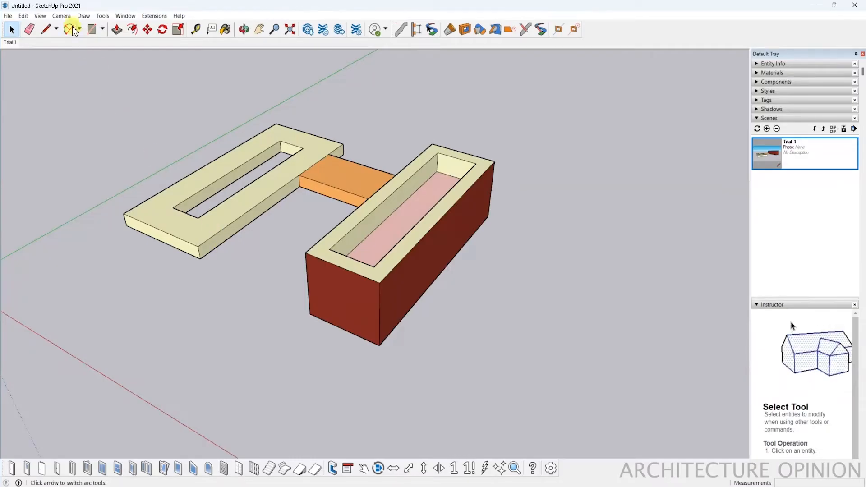
left_click(62, 16)
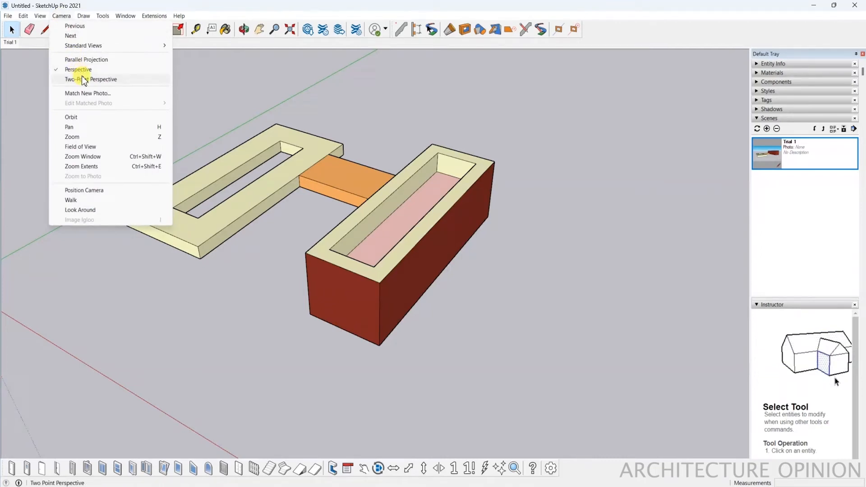
left_click(86, 60)
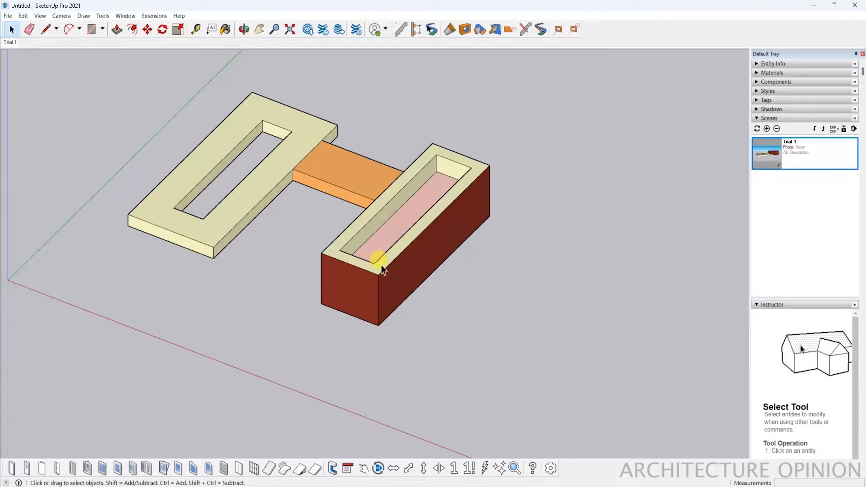
left_click(355, 267)
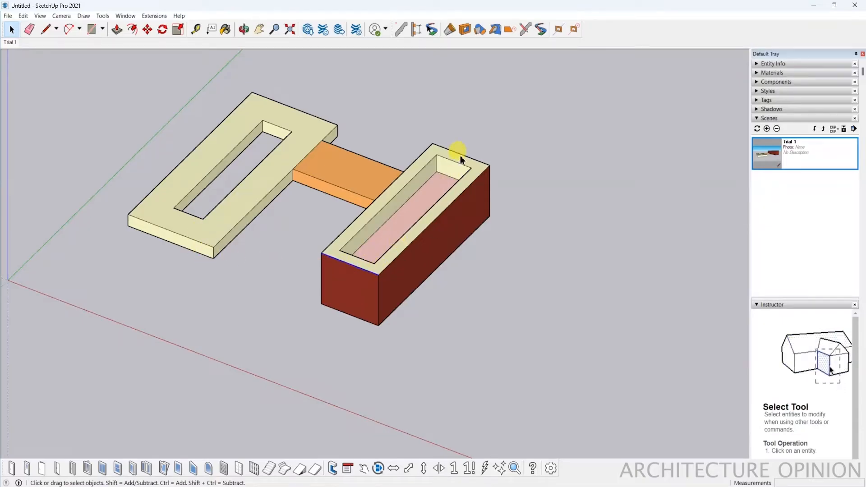
left_click(360, 259)
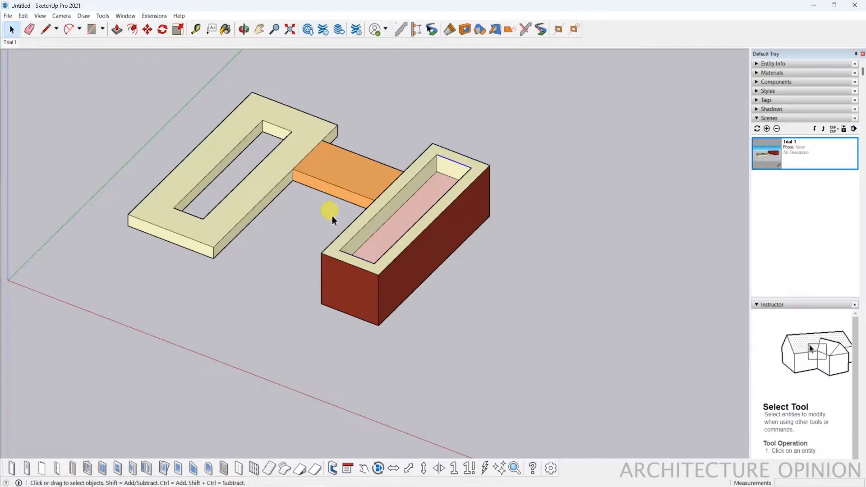
Add a second scene that stores a low, close corner view of the model in parallel projection
middle_click_drag(315, 238, 297, 171)
middle_click_drag(262, 188, 458, 231)
scroll(459, 231, "down", 1)
scroll(455, 232, "up", 1)
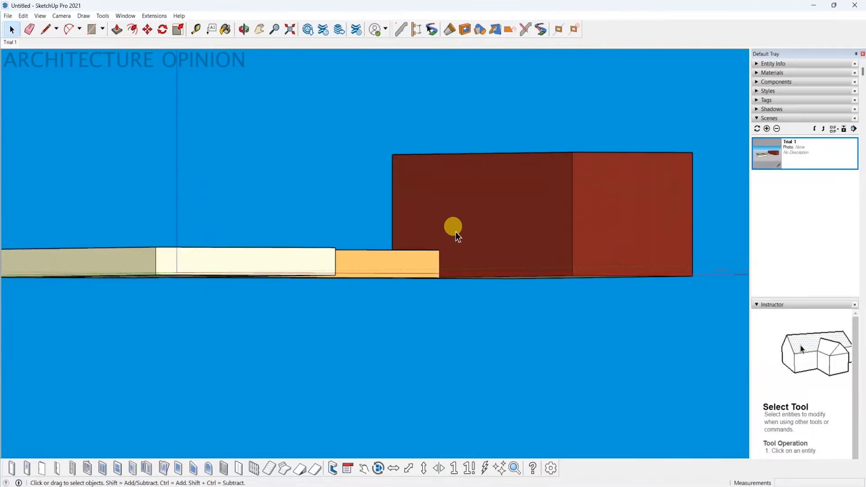
middle_click_drag(399, 236, 386, 239)
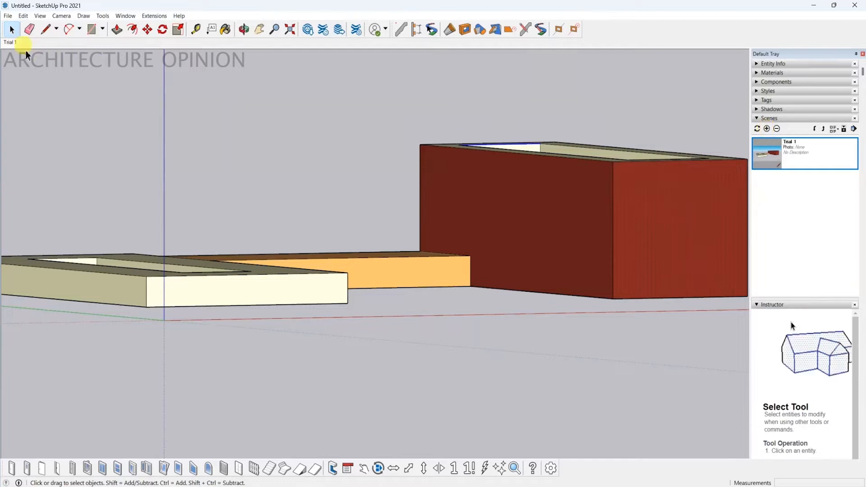
right_click(10, 42)
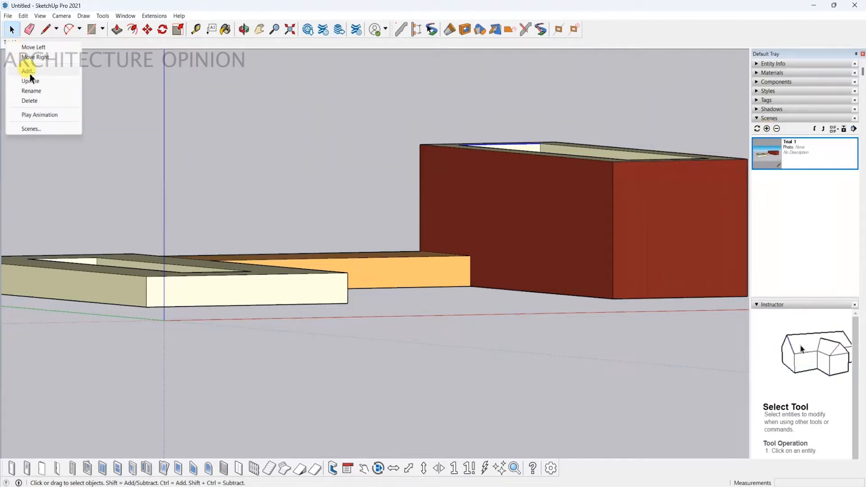
left_click(30, 73)
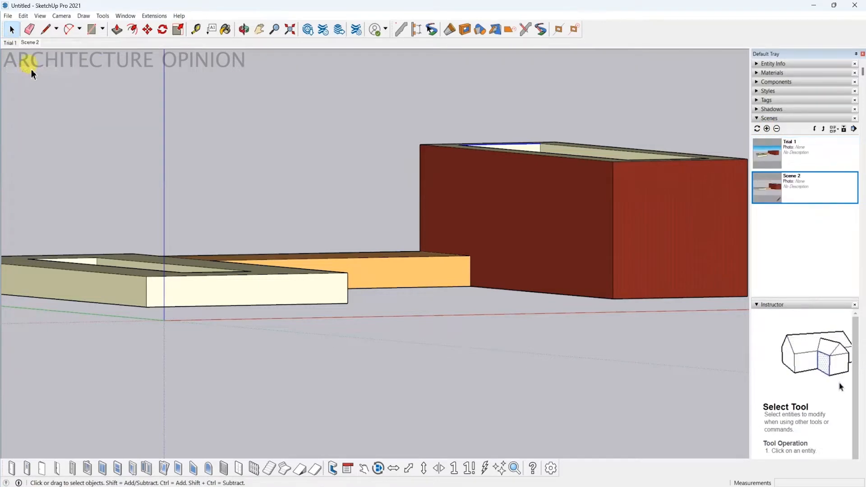
Rename the second scene as Exterior View
right_click(30, 43)
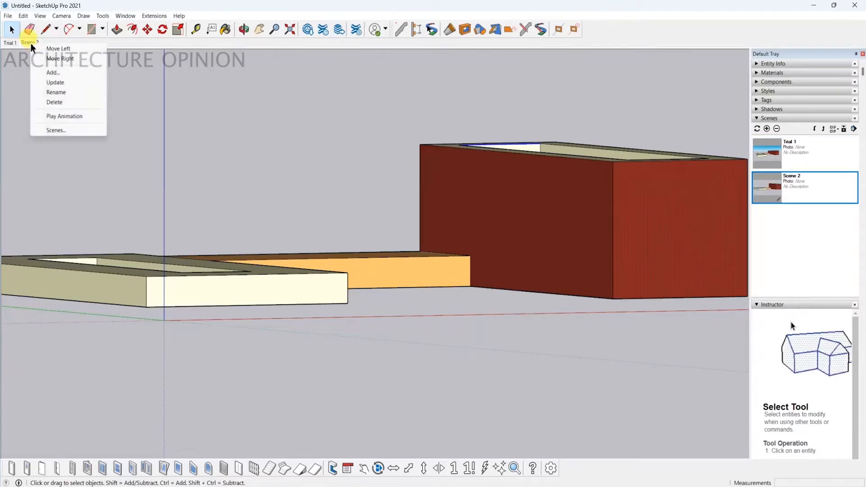
left_click(56, 89)
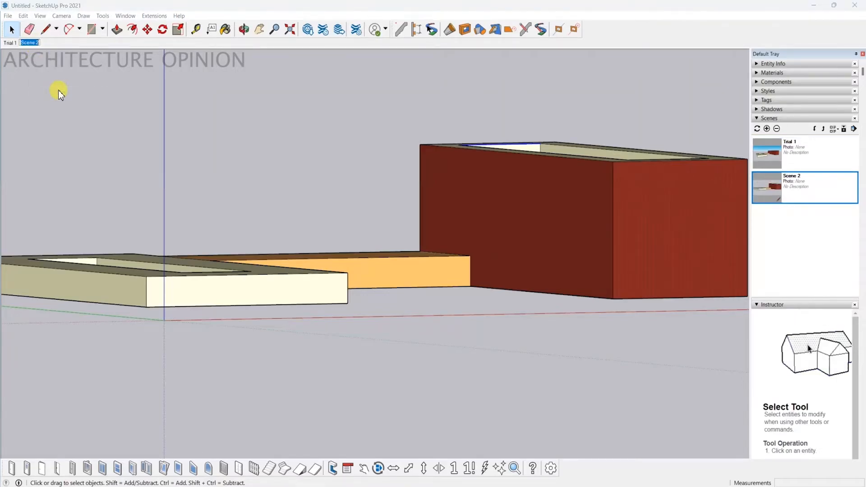
type("Exte")
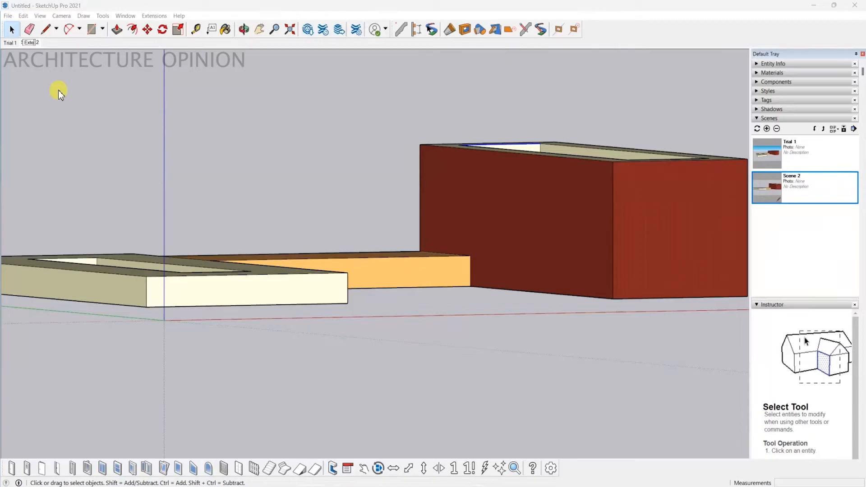
type("rior")
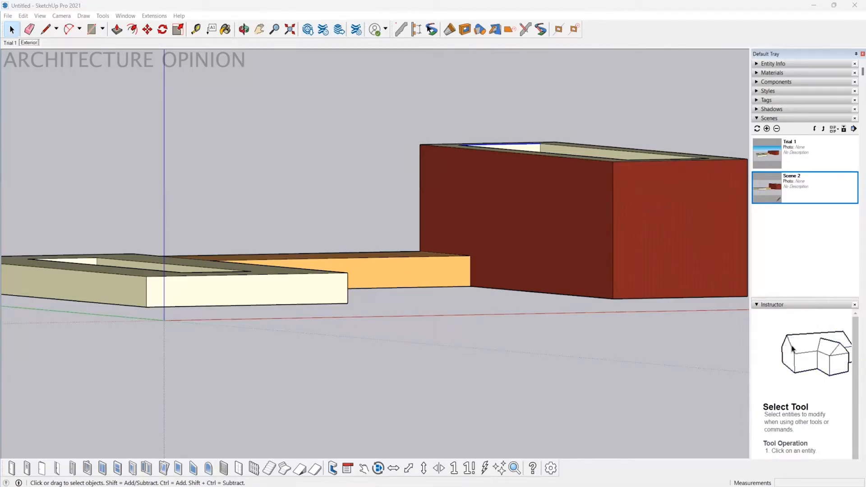
type(" View")
key("Return")
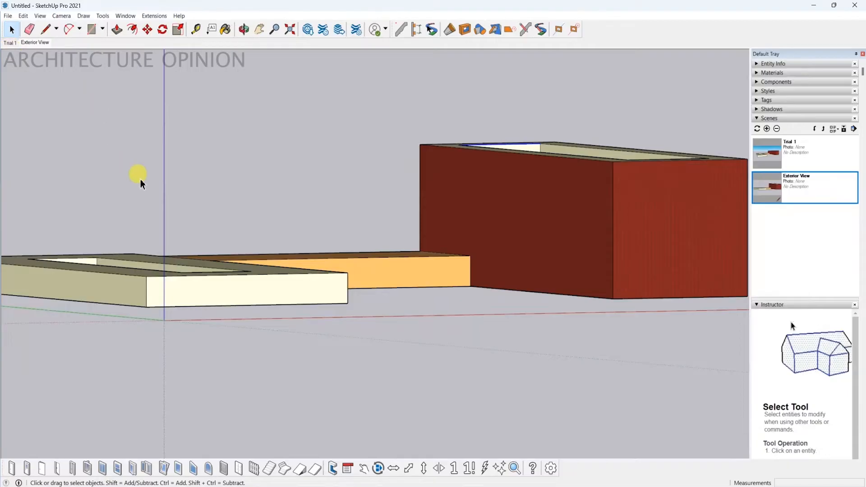
Switch between the Exterior View and Trial 1 scenes to compare their saved views, ending on Exterior View
scroll(209, 192, "down", 1)
scroll(208, 191, "down", 3)
middle_click_drag(268, 201, 191, 381)
scroll(247, 239, "down", 1)
middle_click_drag(247, 242, 408, 271)
scroll(337, 288, "up", 3)
middle_click_drag(338, 289, 295, 281, "shift")
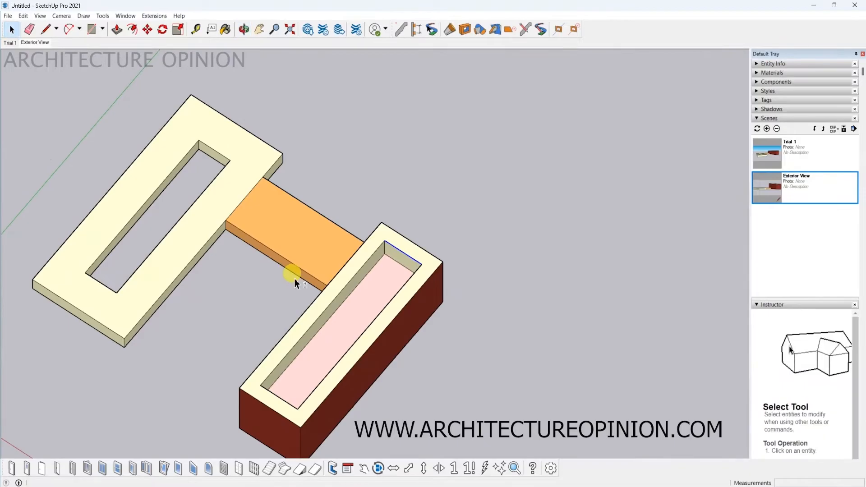
left_click(36, 46)
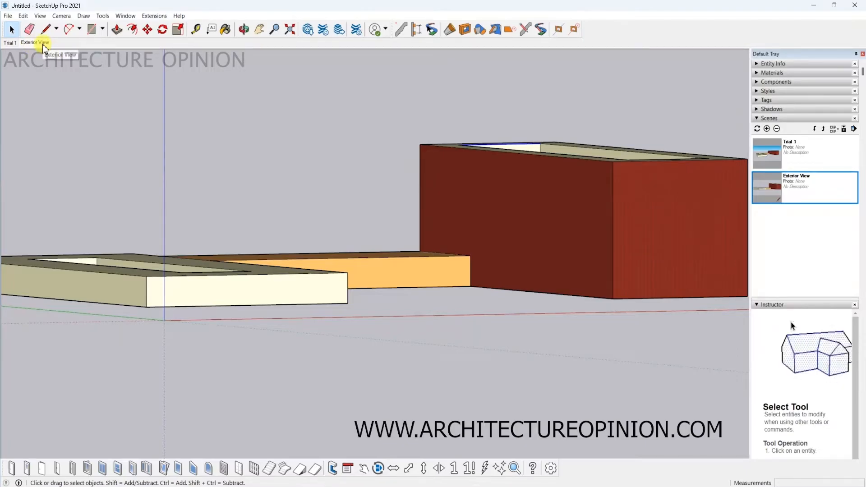
left_click(12, 45)
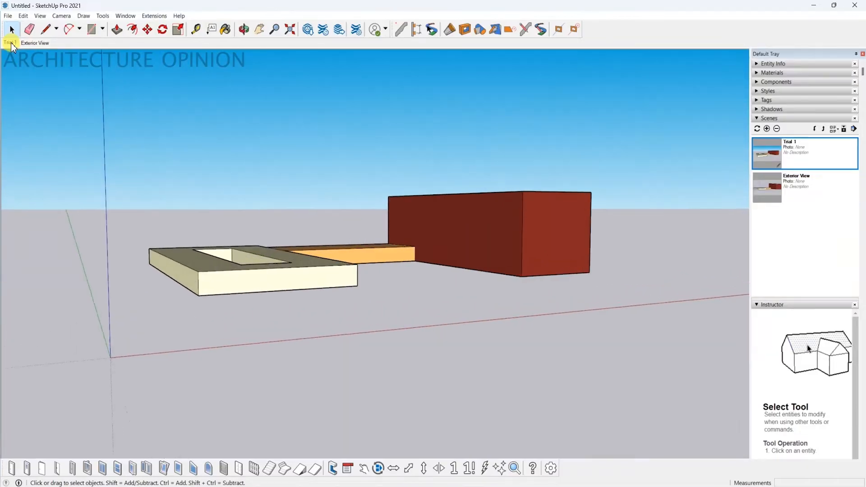
left_click(39, 44)
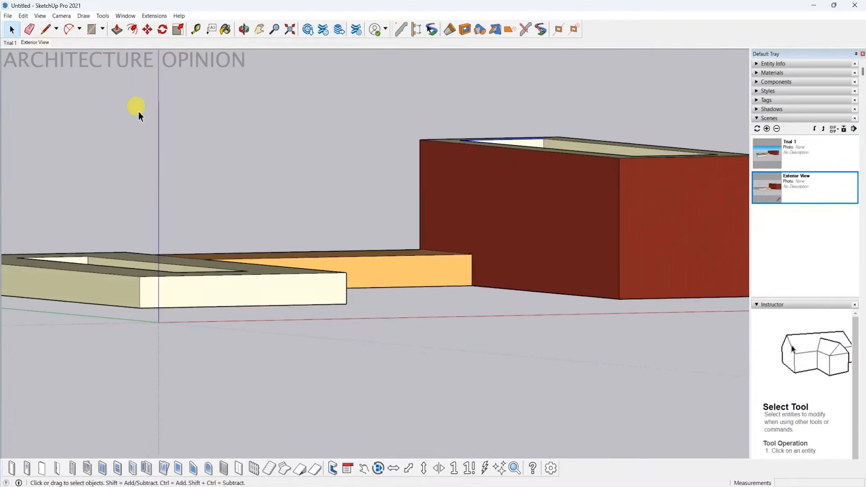
Set the camera to the standard Top view with all three blocks in frame
middle_click_drag(385, 225, 265, 414)
scroll(283, 280, "up", 3)
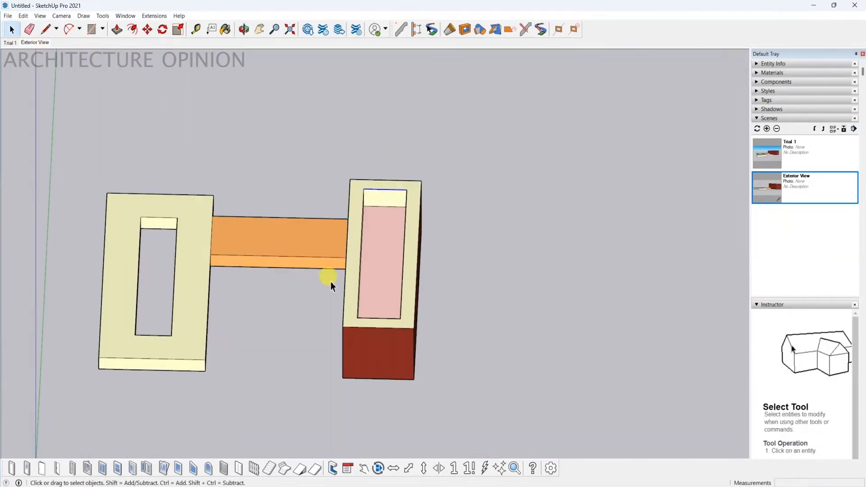
scroll(330, 281, "down", 6)
middle_click_drag(331, 281, 261, 260)
scroll(264, 315, "up", 3)
scroll(264, 314, "down", 3)
scroll(260, 260, "up", 2)
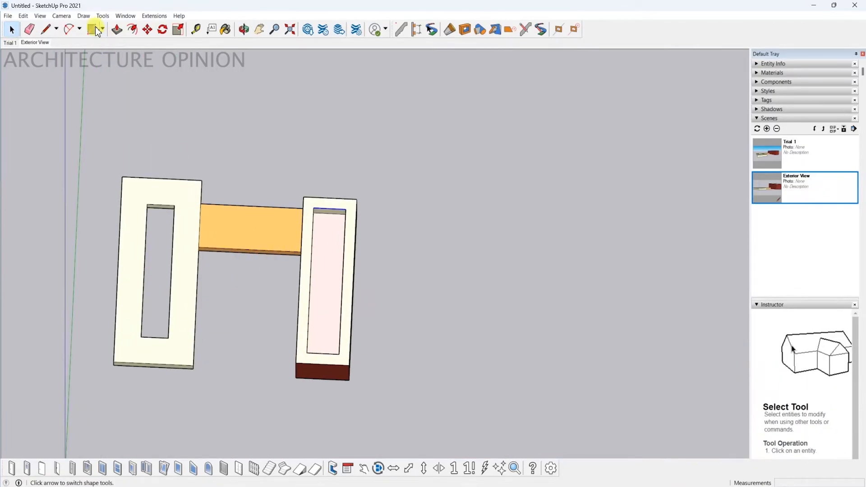
left_click(96, 16)
mouse_move(62, 16)
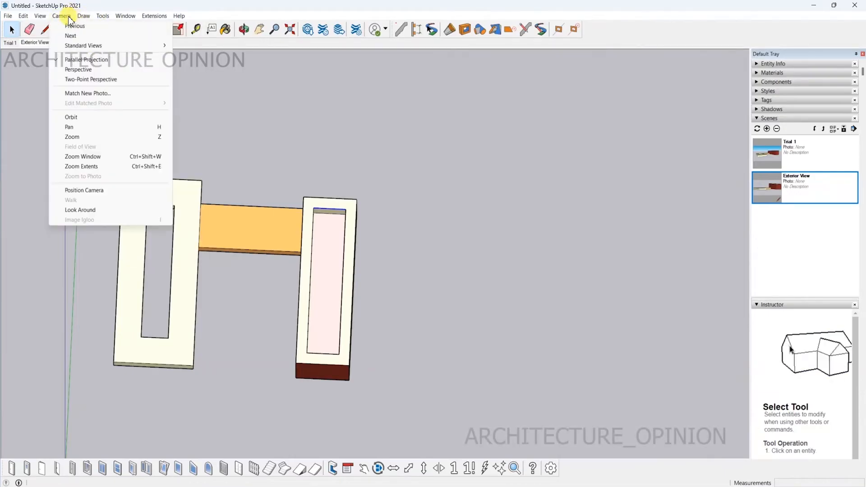
mouse_move(80, 47)
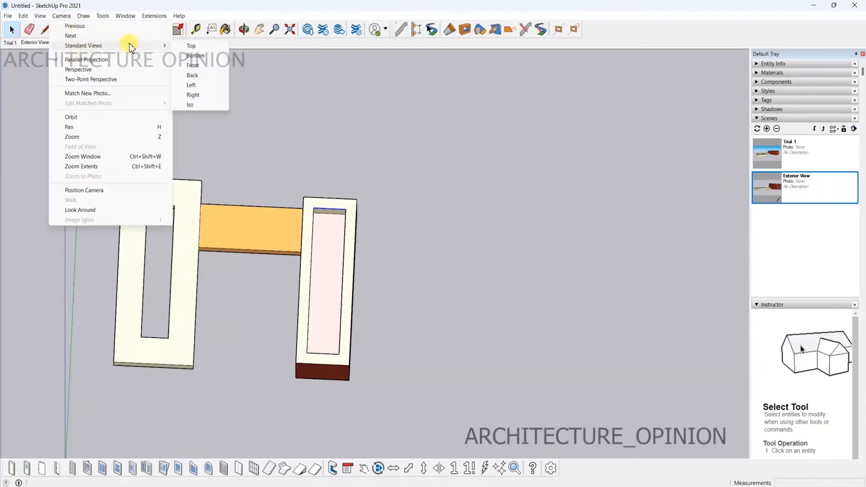
left_click(191, 45)
scroll(407, 237, "up", 3)
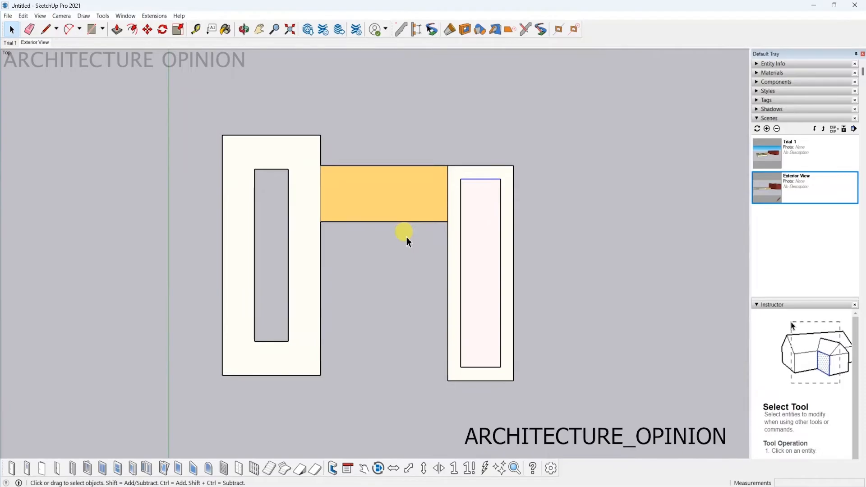
scroll(407, 247, "down", 1)
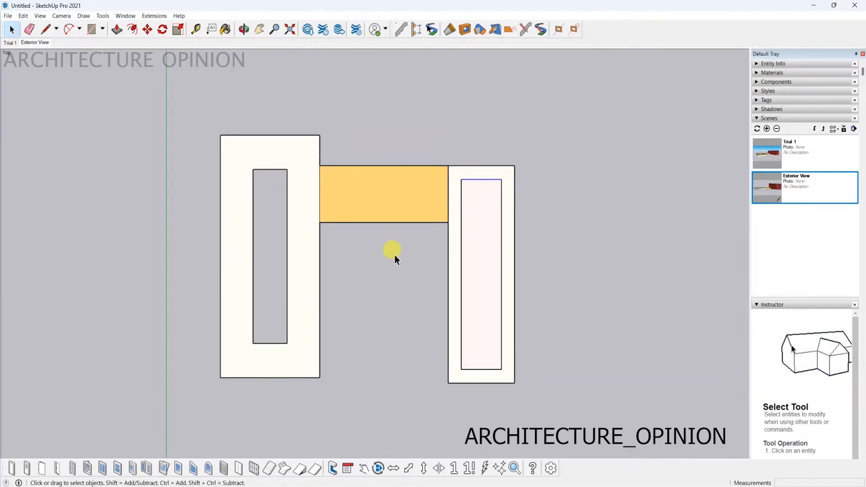
Compare the top view of the blocks in perspective with parallel projection, checking the tall block's visible side face, ending in parallel projection
left_click(61, 16)
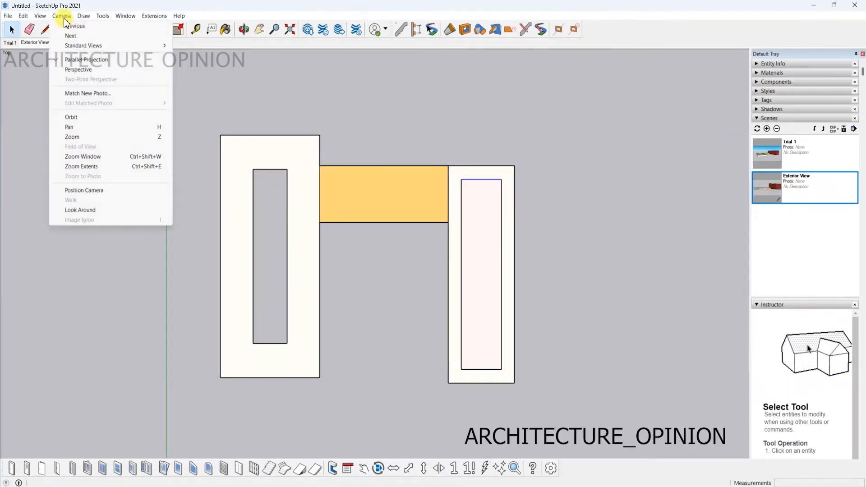
left_click(84, 71)
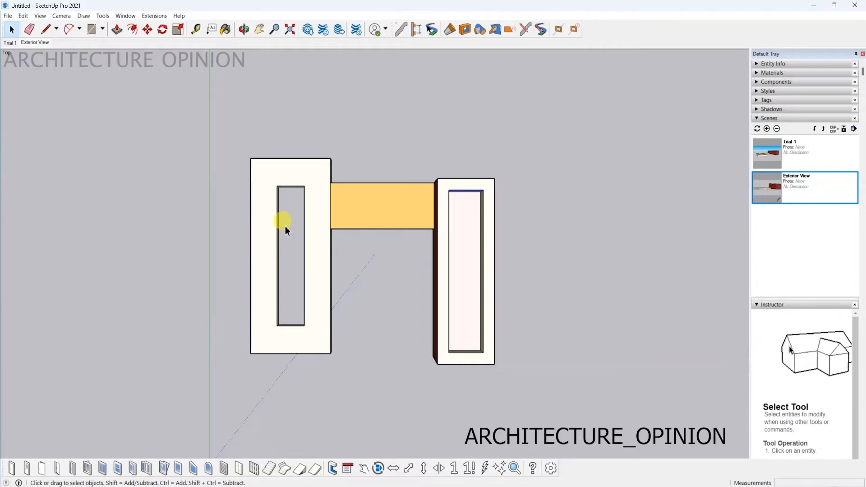
left_click(433, 293)
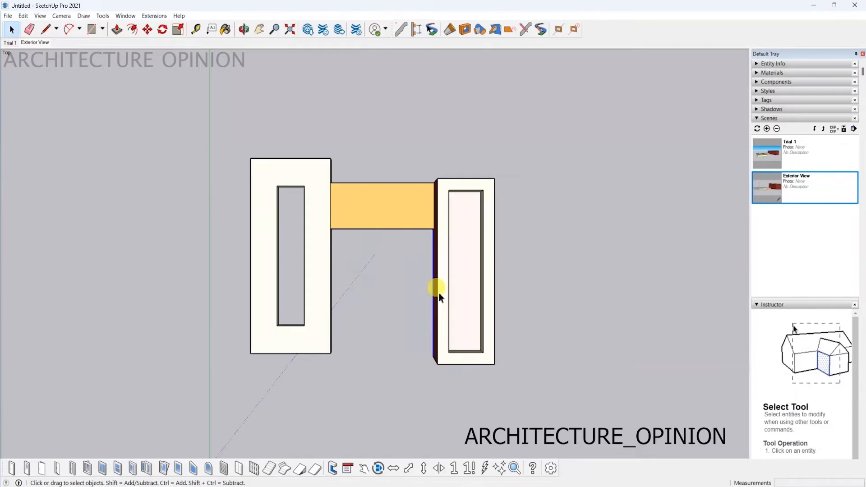
left_click(439, 293)
left_click(438, 290)
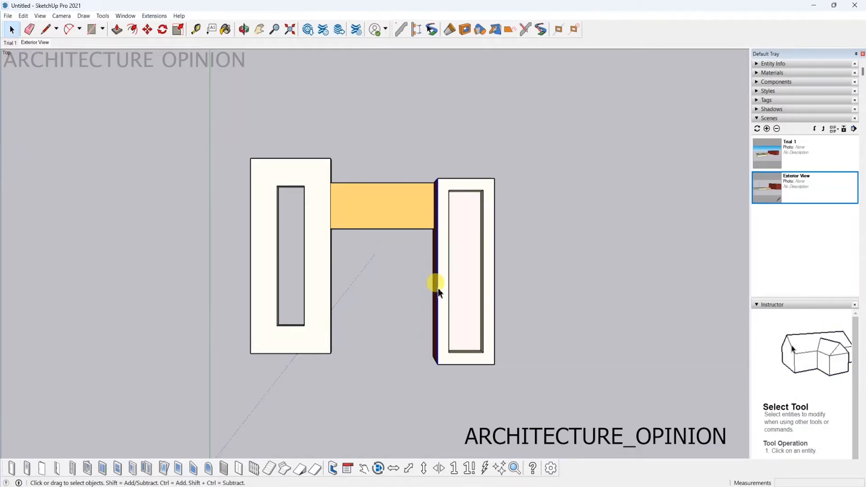
left_click(418, 283)
left_click(62, 16)
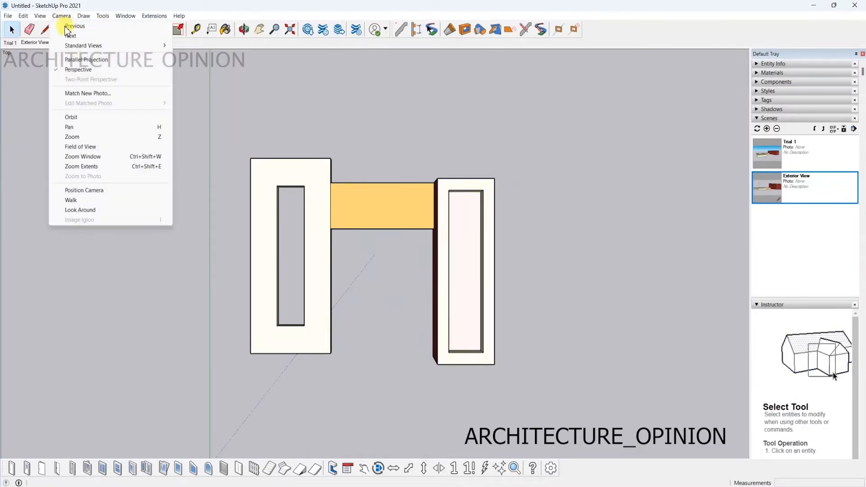
left_click(83, 60)
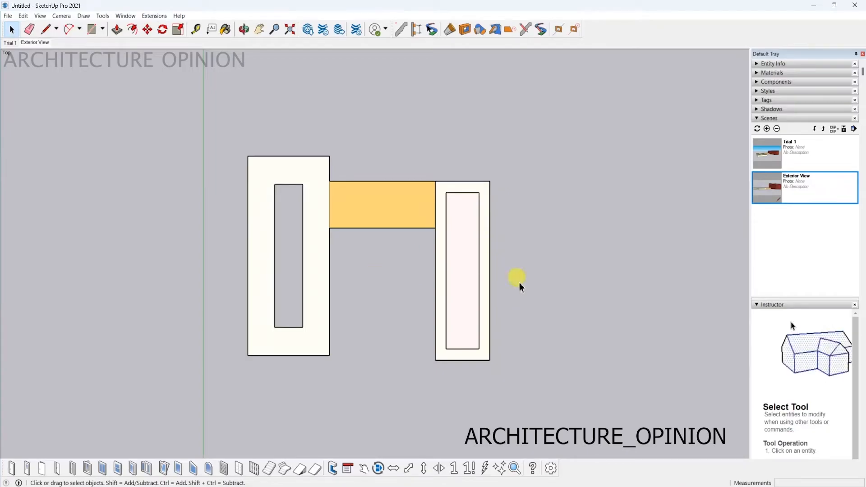
Turn on shadows and set the shadow time to 13:39, light to 64 and dark to 57
left_click(759, 110)
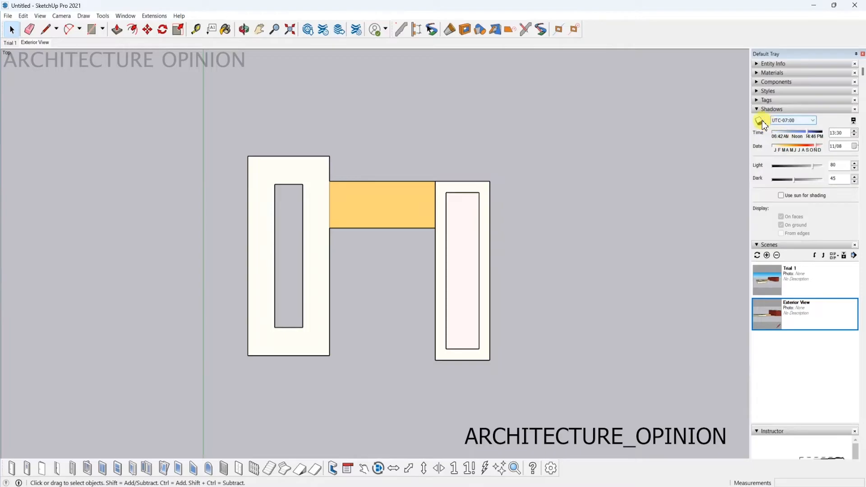
left_click(759, 120)
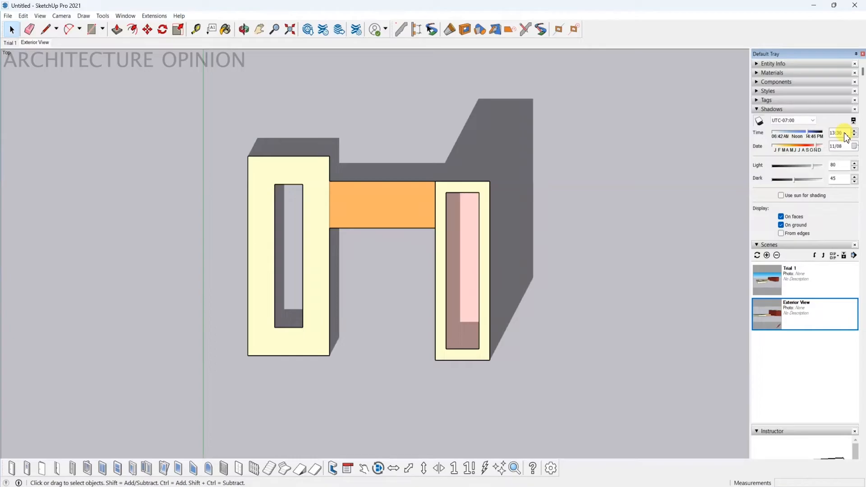
left_click_drag(809, 137, 789, 135)
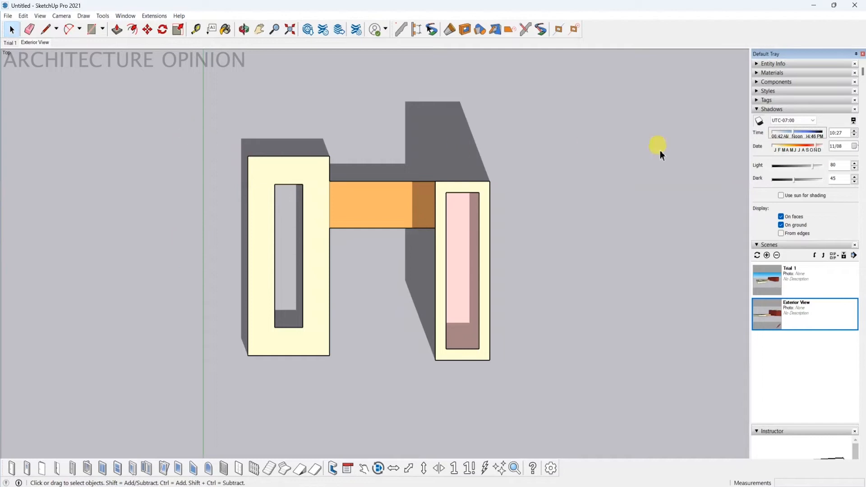
mouse_move(789, 135)
left_mouse_down()
mouse_move(810, 137)
mouse_move(807, 165)
mouse_move(783, 166)
mouse_move(808, 167)
mouse_move(775, 170)
mouse_move(813, 175)
mouse_move(789, 180)
mouse_move(810, 181)
mouse_move(800, 182)
left_mouse_up()
left_click(795, 195)
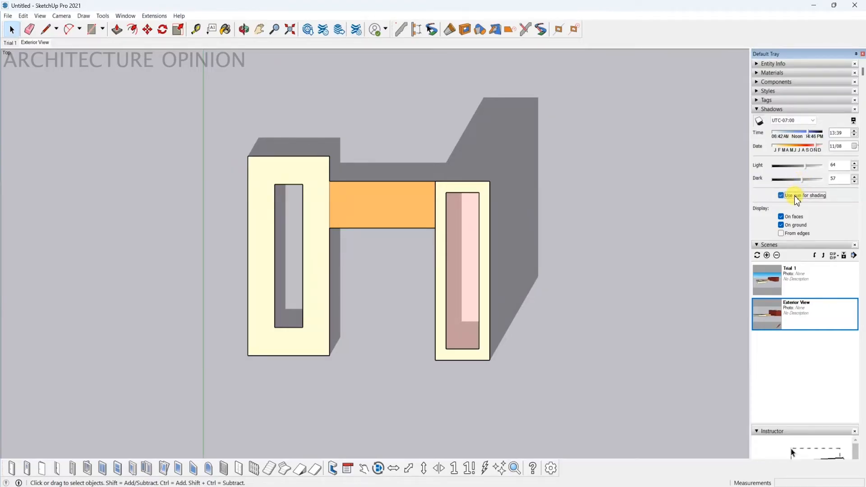
left_click(765, 110)
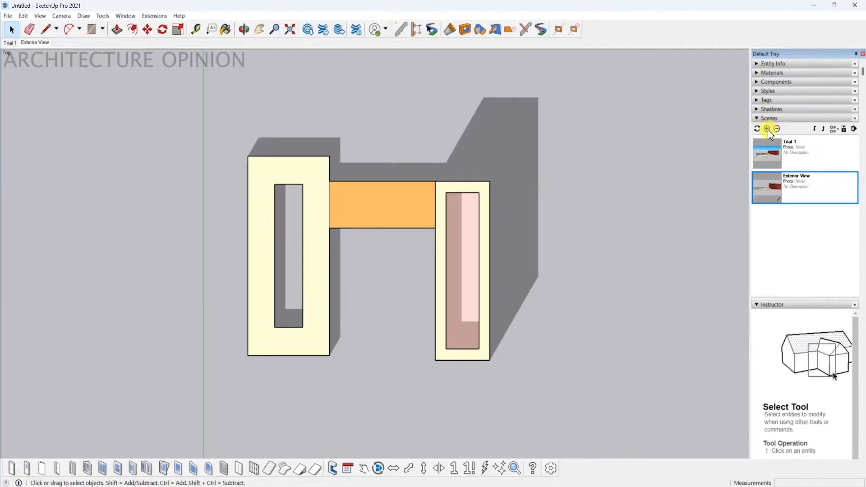
Add a third scene that stores the top view with shadows and name it Site View
left_click(767, 129)
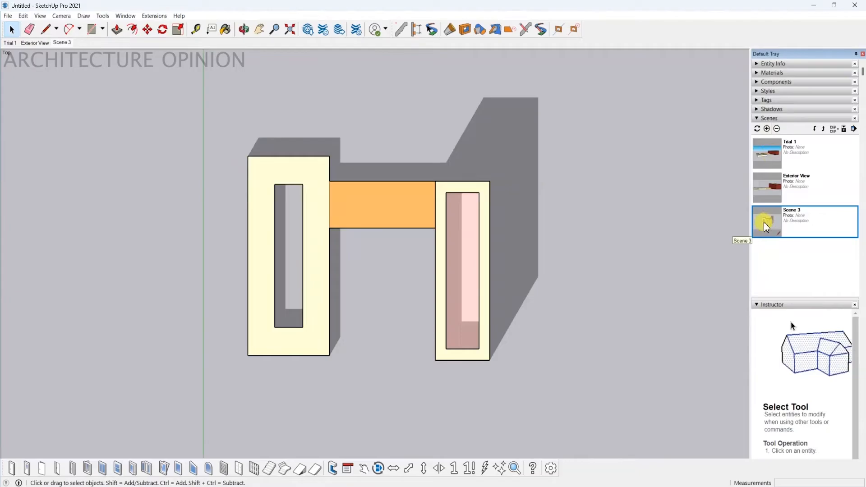
right_click(793, 221)
left_click(781, 236)
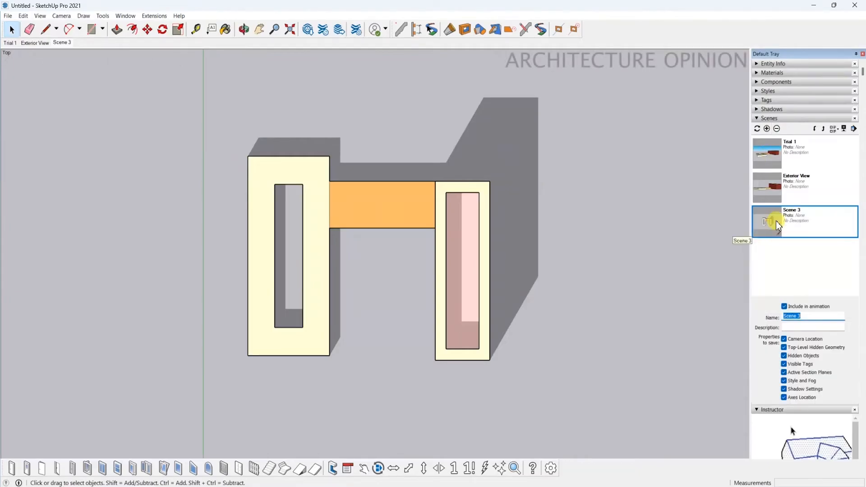
key("BackSpace")
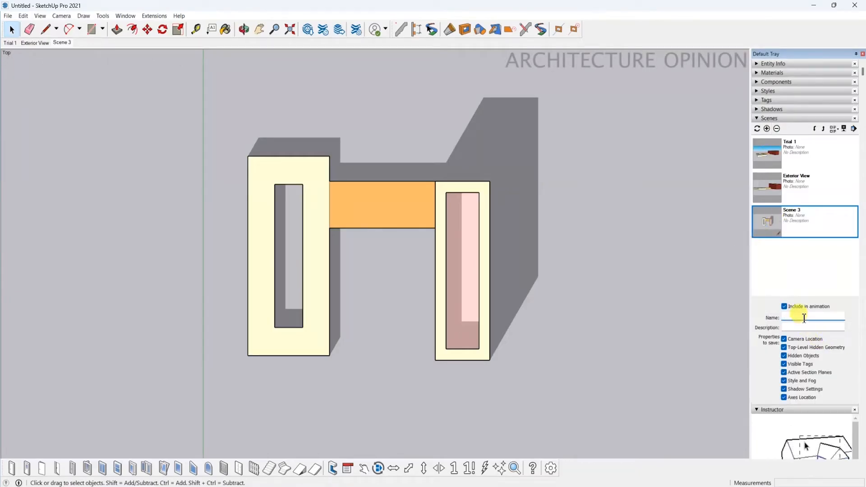
type("Top View")
key("shift+Home")
type("Site")
key("Return")
Switch between the Exterior View and Site View scenes to compare their saved cameras and shadows, ending on Site View
left_click(45, 43)
left_click(61, 43)
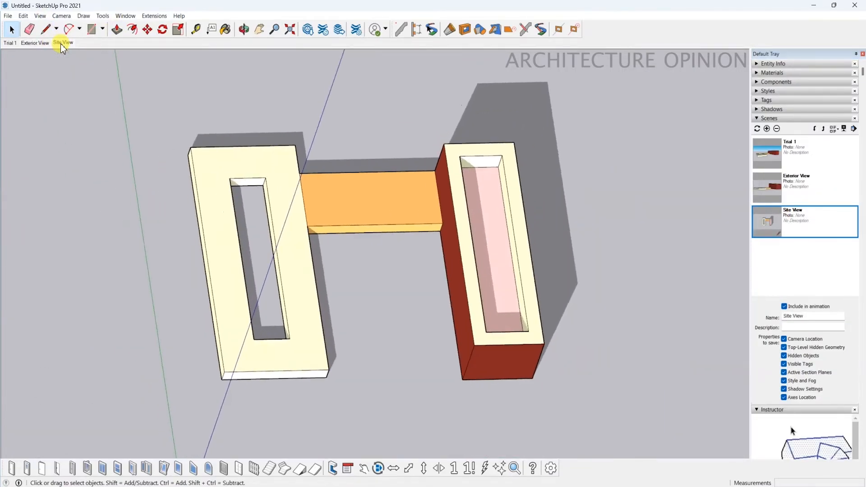
left_click(37, 44)
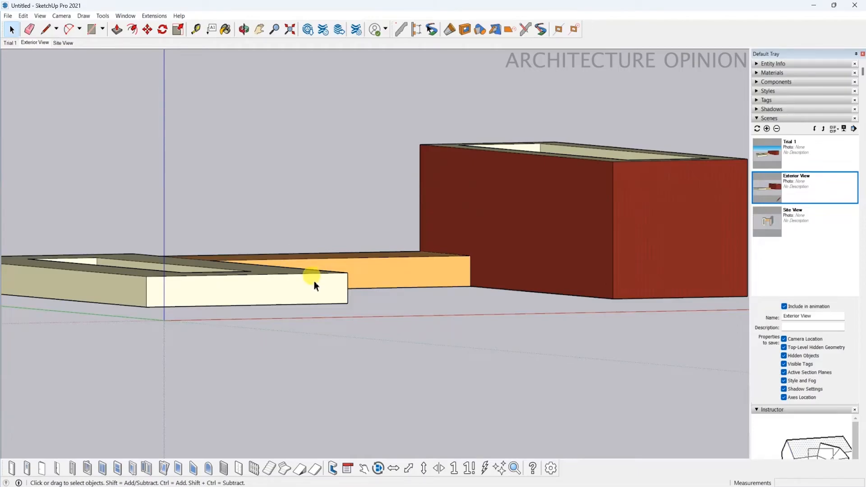
left_click(60, 43)
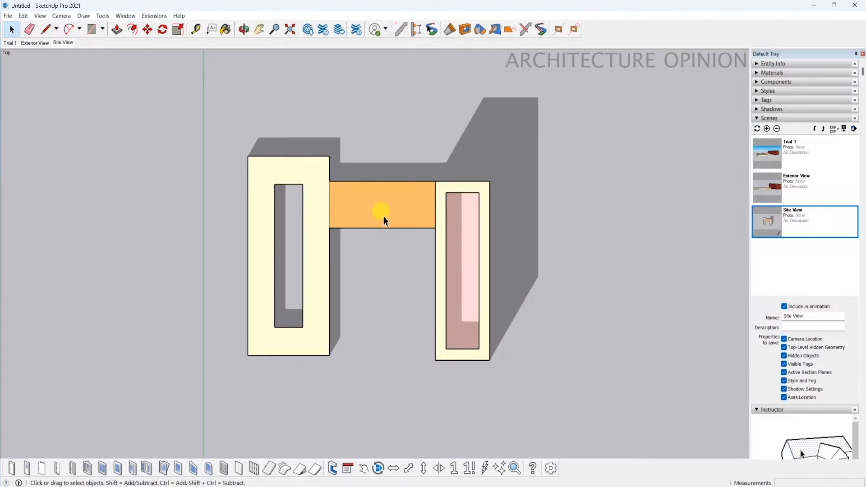
Turn off shadows in Site View without updating the scene, and switch to other scenes and back to check whether the change is kept
left_click(772, 109)
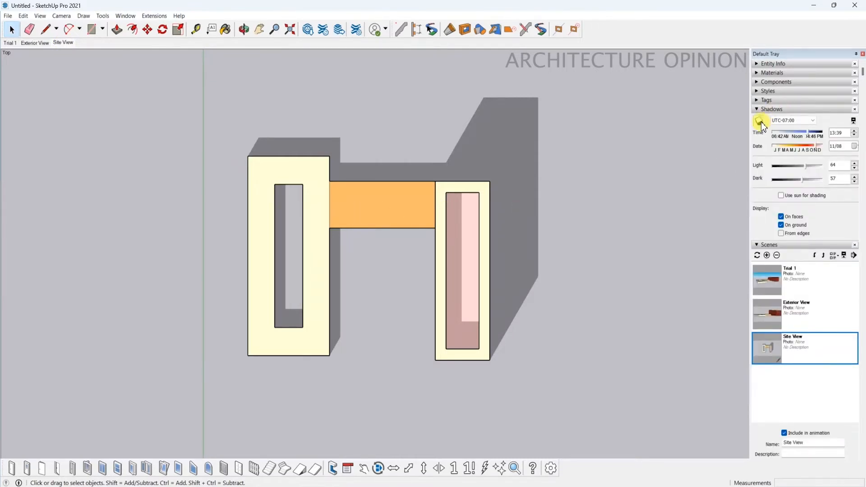
left_click(760, 122)
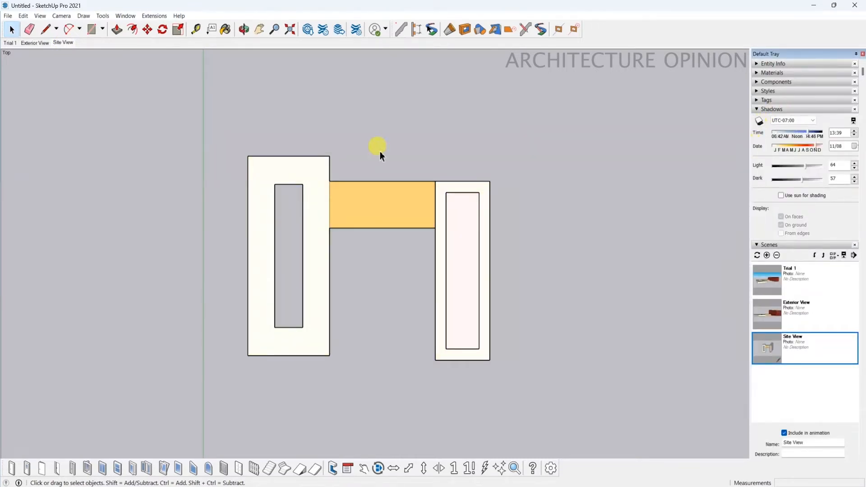
left_click(31, 43)
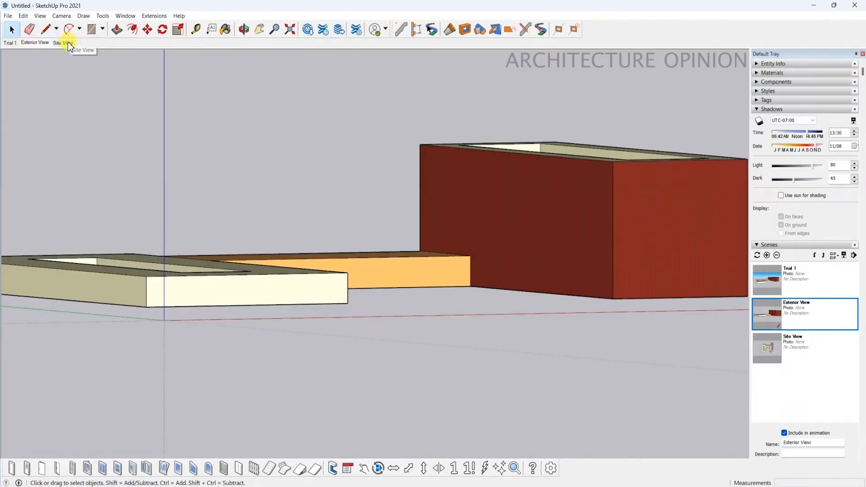
left_click(67, 42)
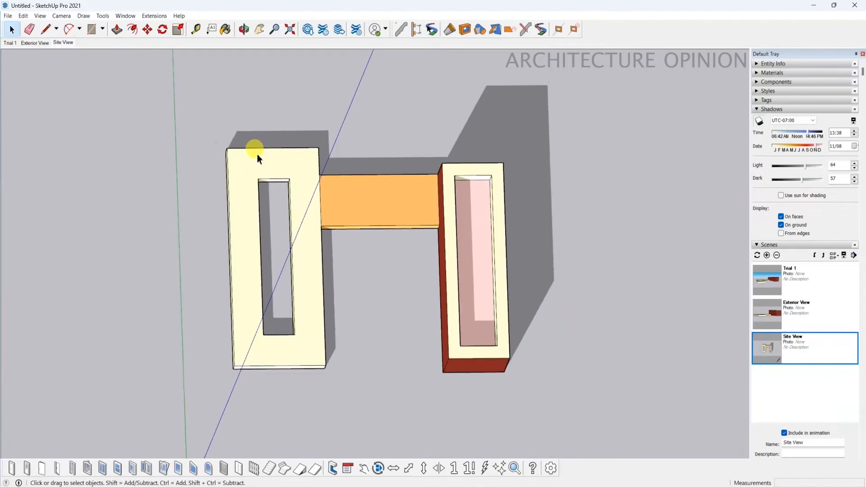
left_click(760, 122)
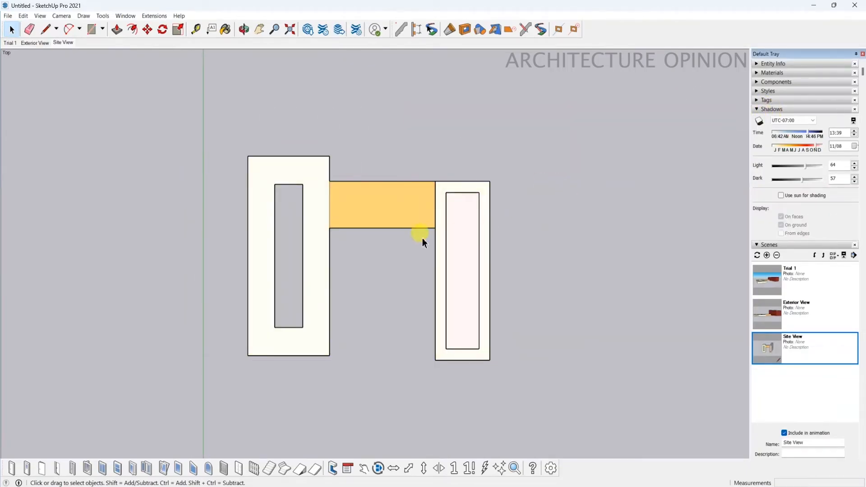
left_click(9, 43)
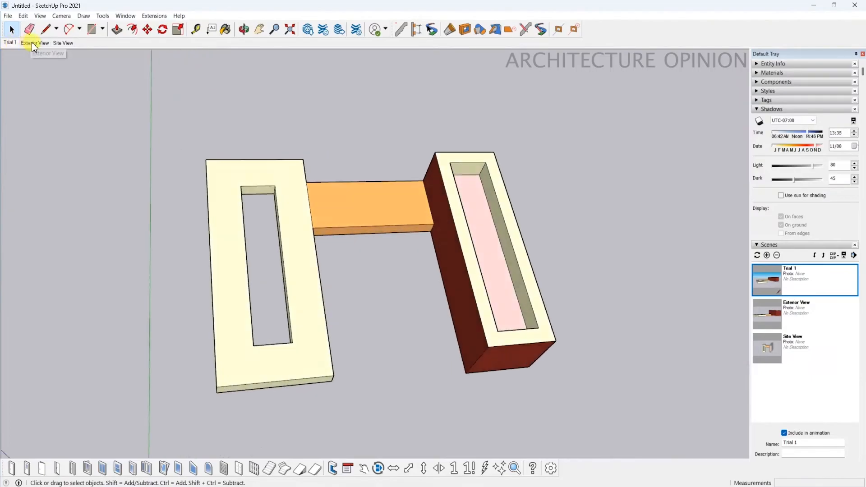
left_click(62, 43)
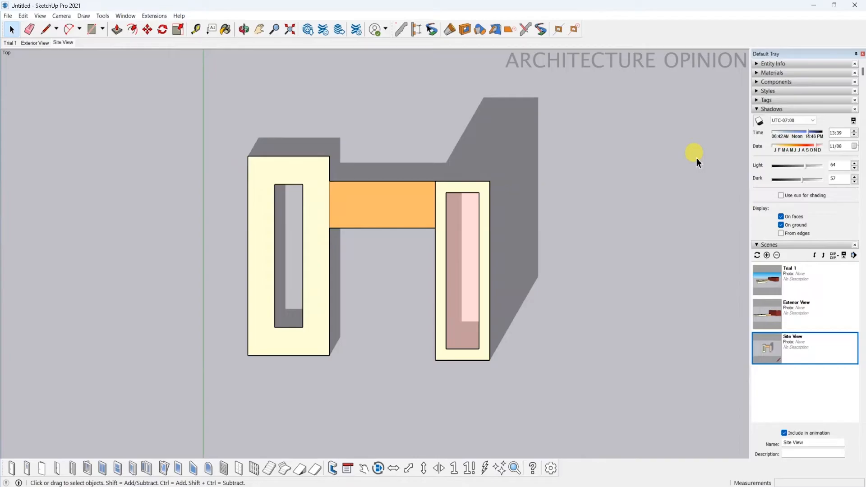
Turn off shadows, update the Site View scene to store the change, and check it by switching to Exterior View and back
left_click(760, 122)
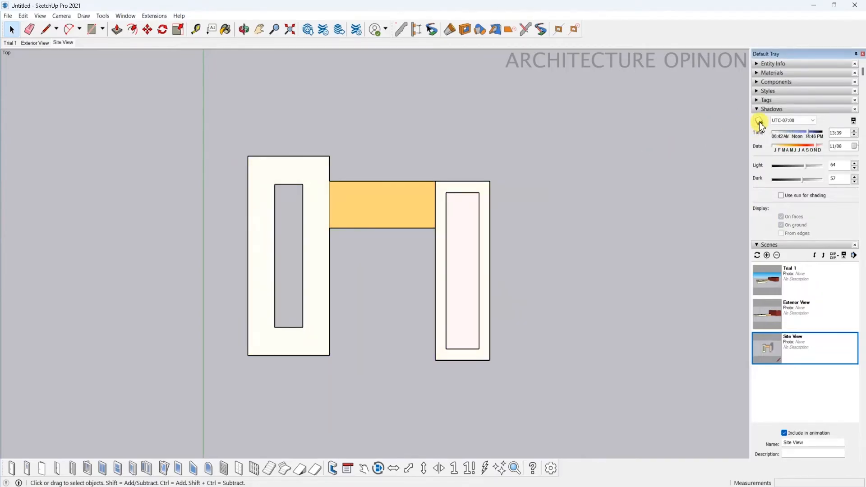
right_click(64, 43)
left_click(91, 83)
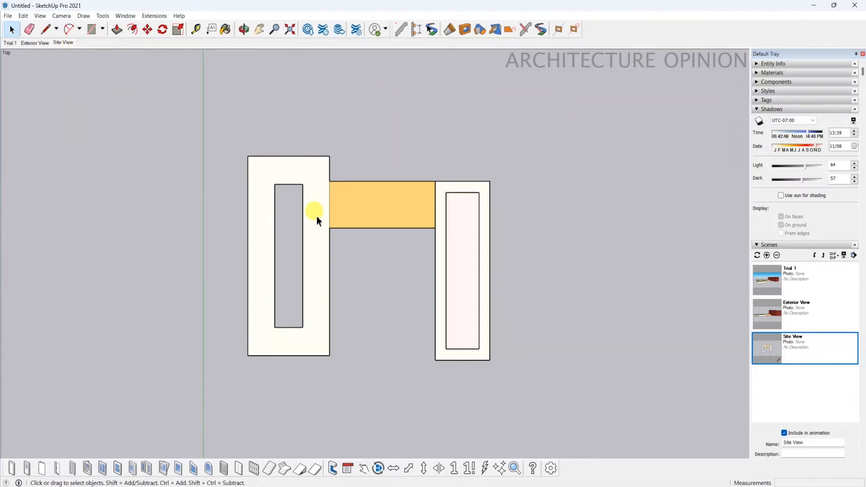
left_click(34, 43)
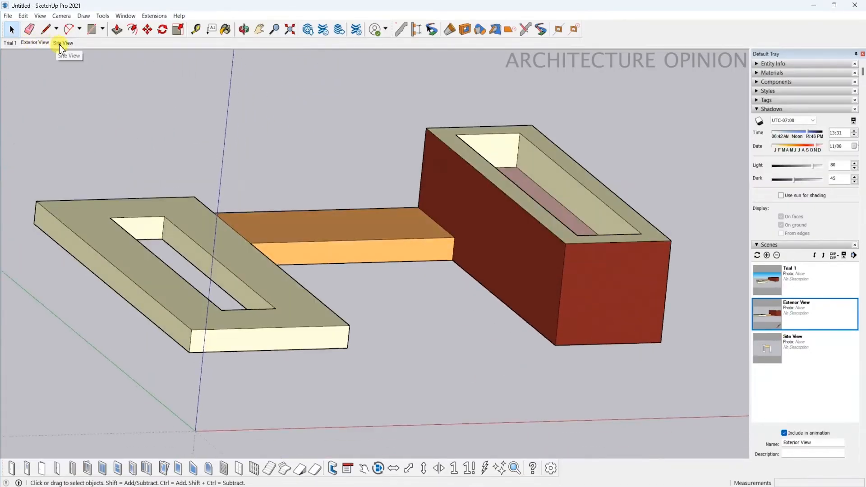
left_click(63, 43)
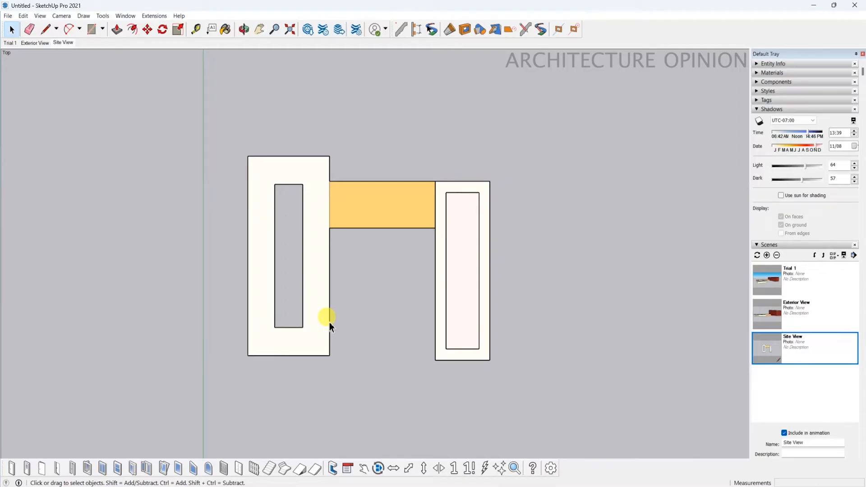
Orbit the Exterior View scene to a low corner view with the tall red block in front, and update the scene
left_click(35, 43)
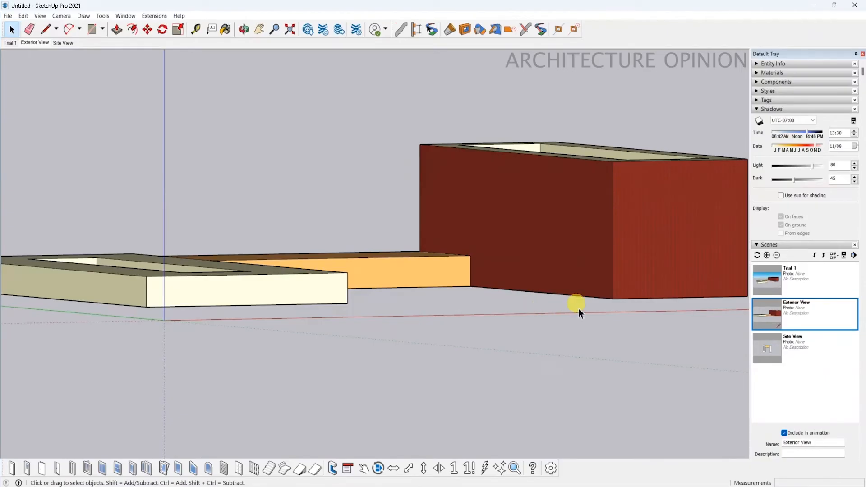
middle_click_drag(578, 309, 289, 317)
right_click(31, 43)
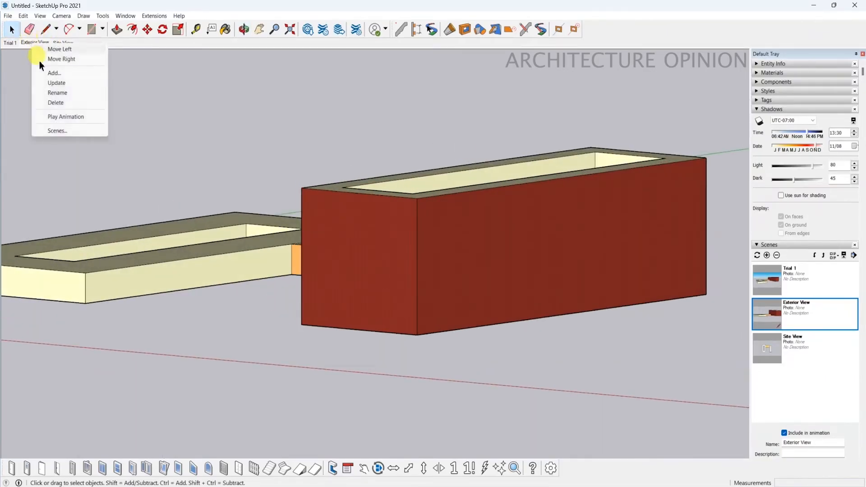
left_click(54, 84)
Switch between the Site View and Exterior View scenes to check the updated exterior camera, ending on Site View
left_click(64, 43)
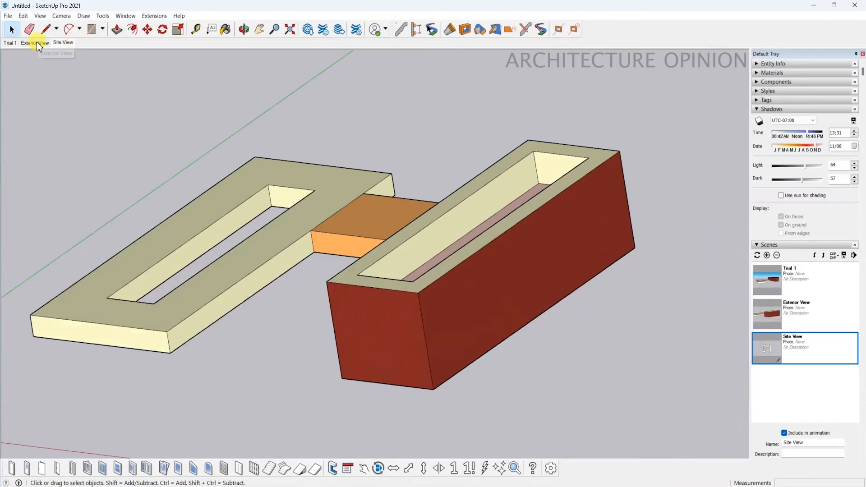
left_click(34, 42)
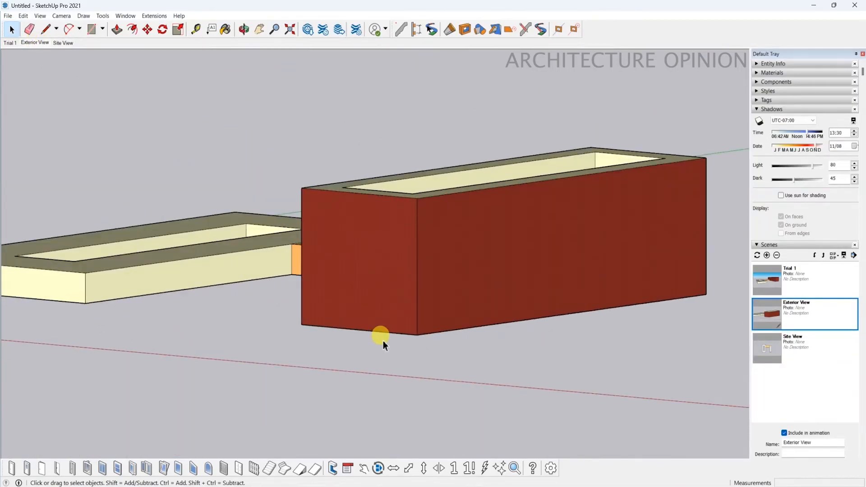
left_click(65, 40)
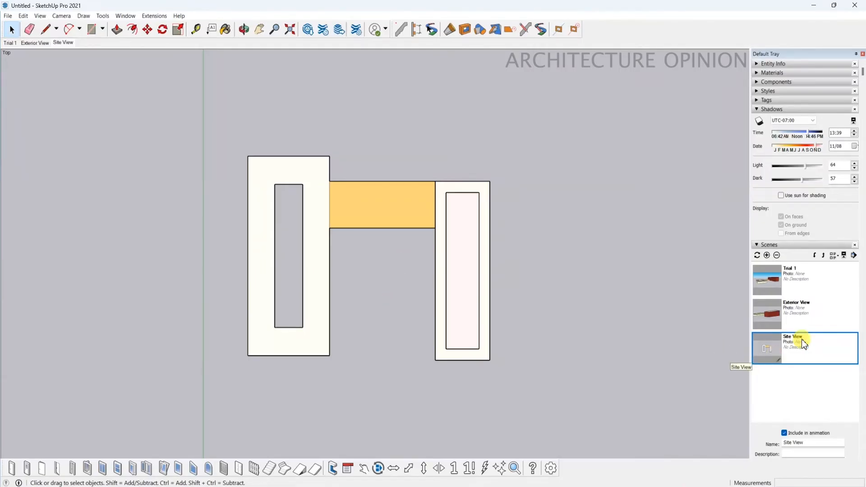
Switch the camera to the standard Front view and zoom in on the building model
left_click(61, 16)
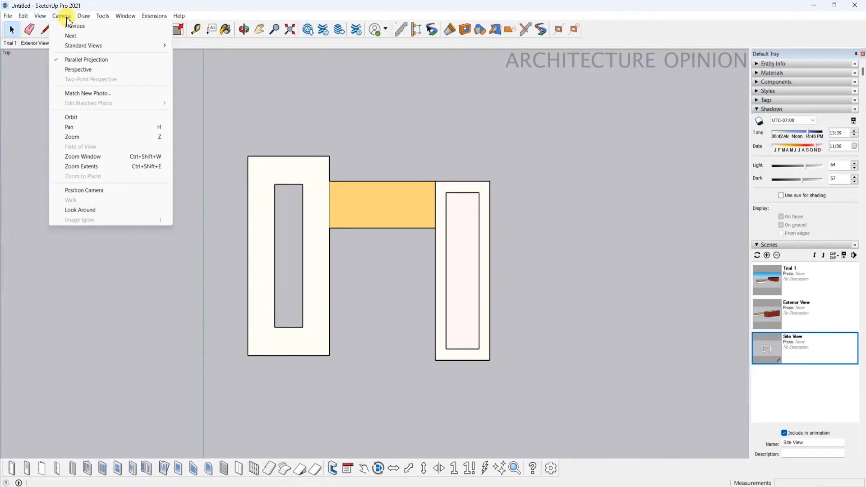
mouse_move(86, 46)
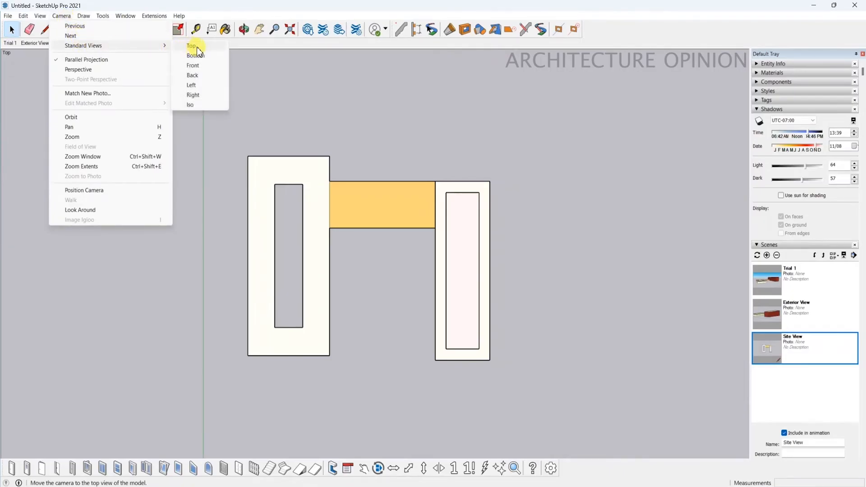
left_click(203, 66)
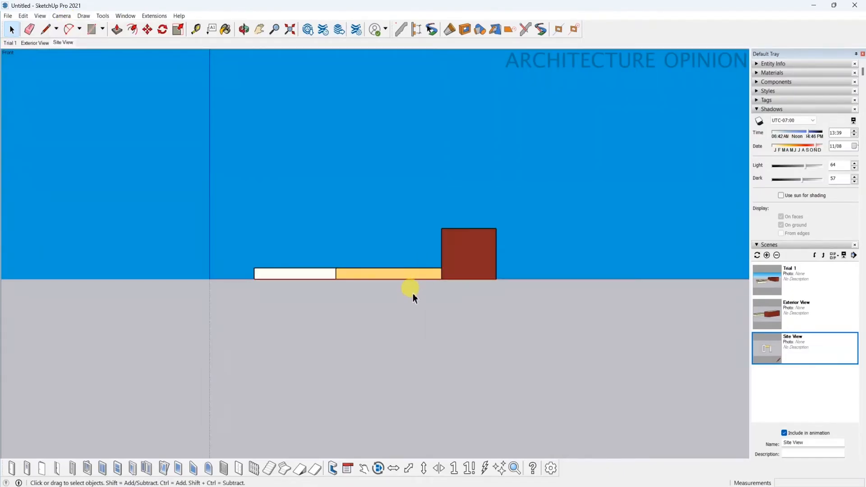
scroll(411, 285, "up", 4)
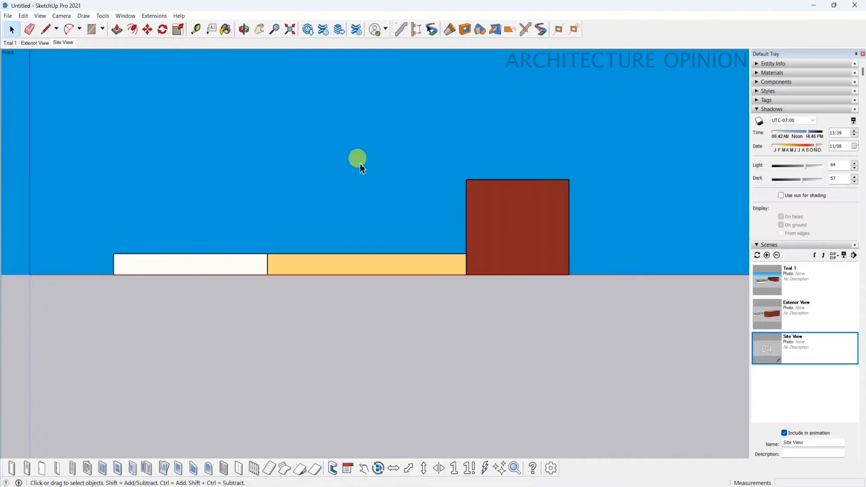
Orbit the elevation slightly off its axis to compare, and restore the standard Front view
mouse_move(366, 161)
middle_mouse_down()
mouse_move(356, 162)
mouse_move(364, 168)
middle_mouse_up()
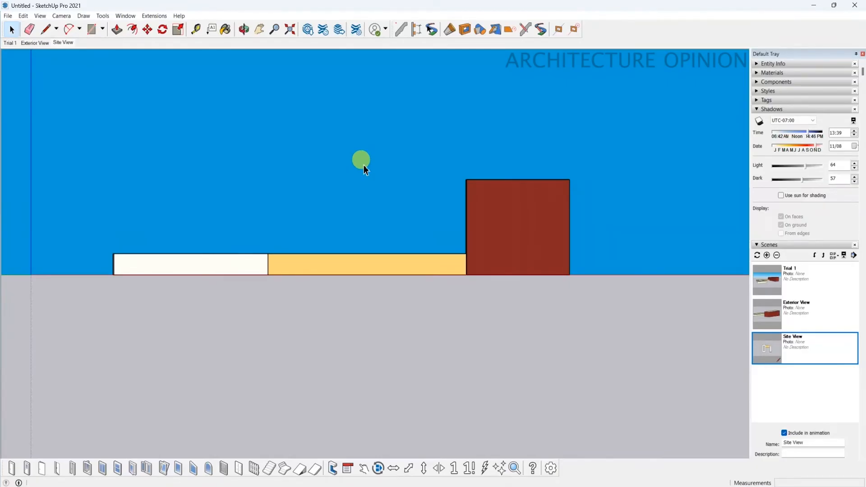
middle_click_drag(363, 165, 361, 155)
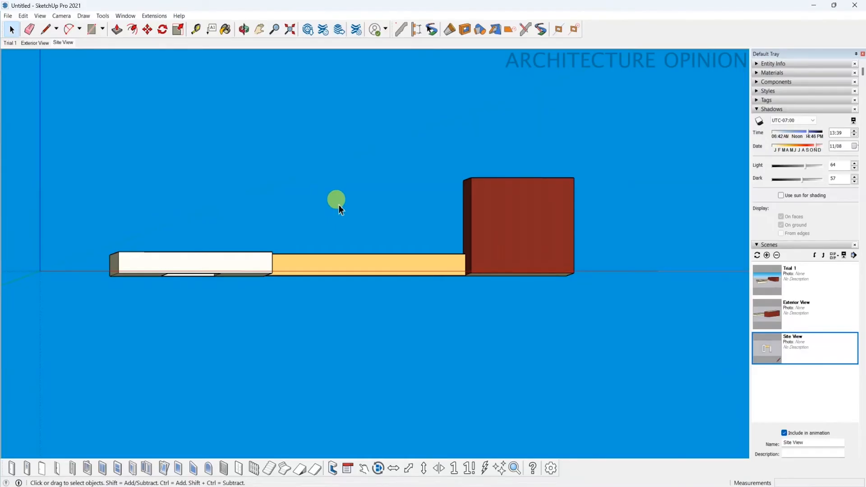
middle_click_drag(352, 198, 329, 182)
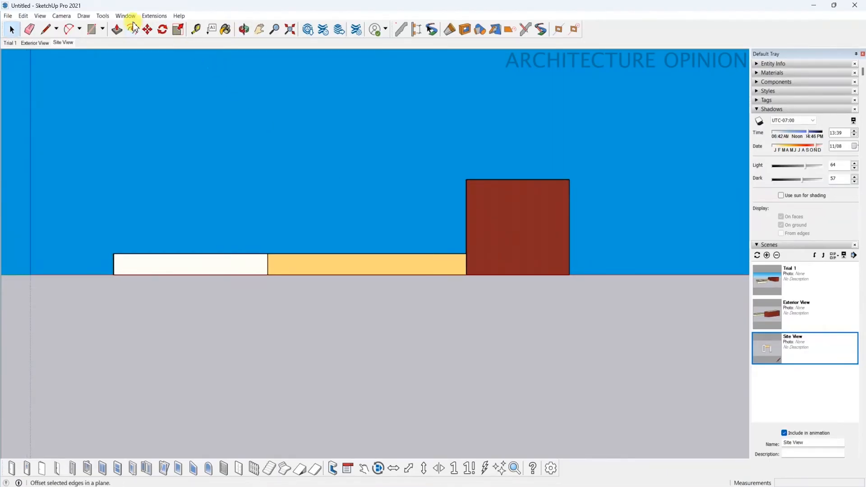
left_click(103, 16)
mouse_move(62, 16)
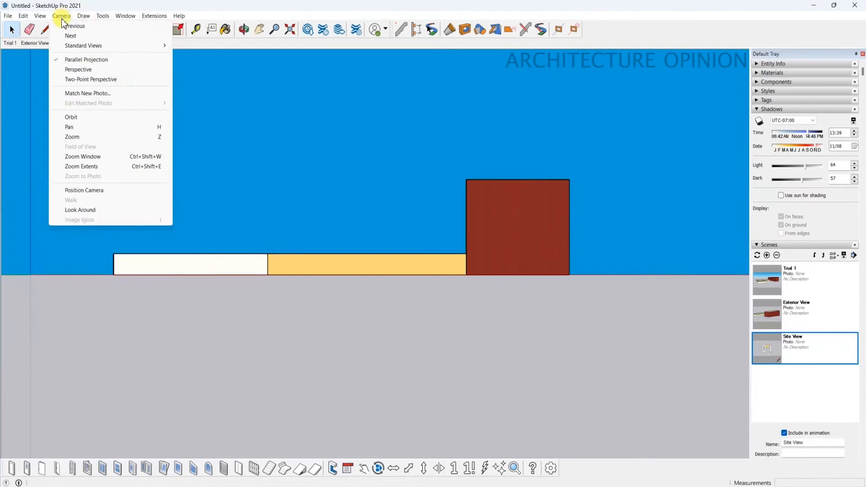
mouse_move(87, 45)
left_click(203, 67)
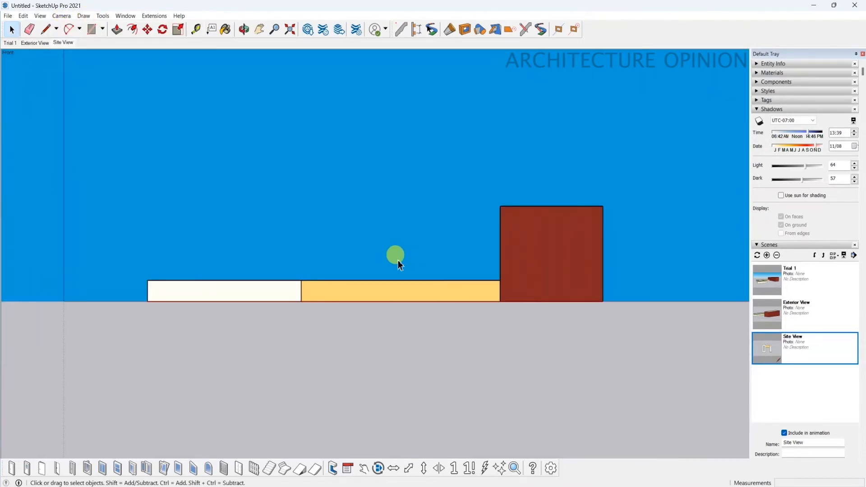
left_click(61, 15)
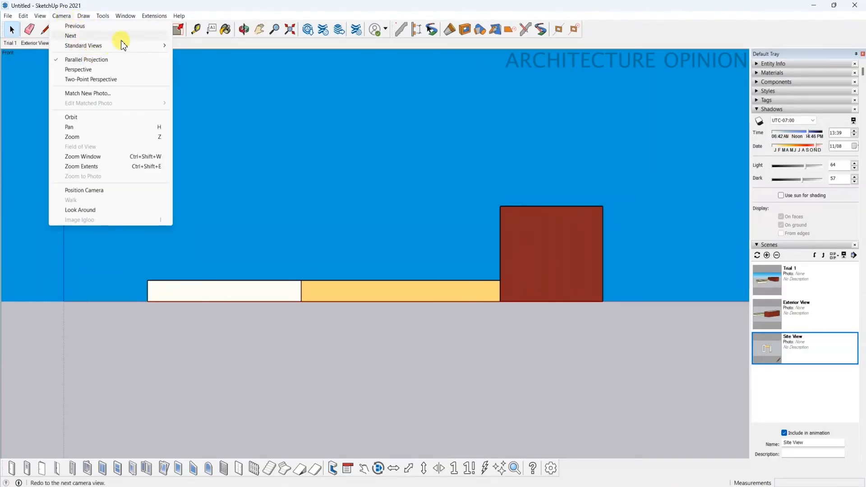
mouse_move(127, 50)
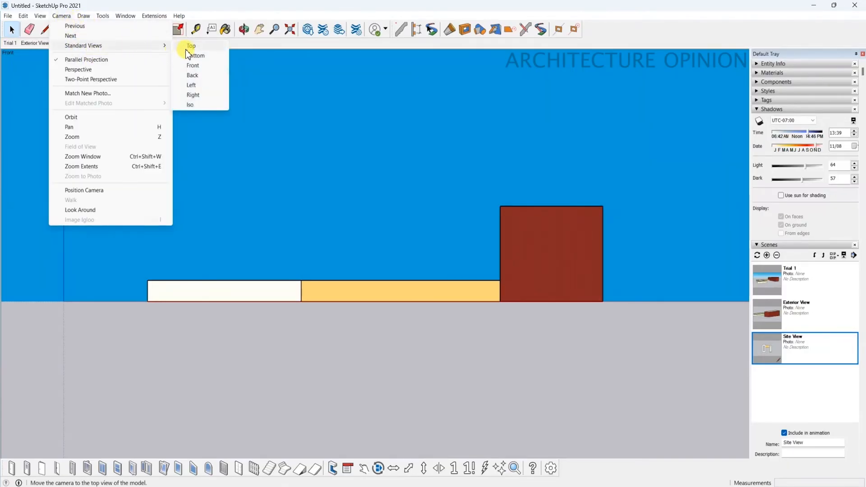
left_click(203, 326)
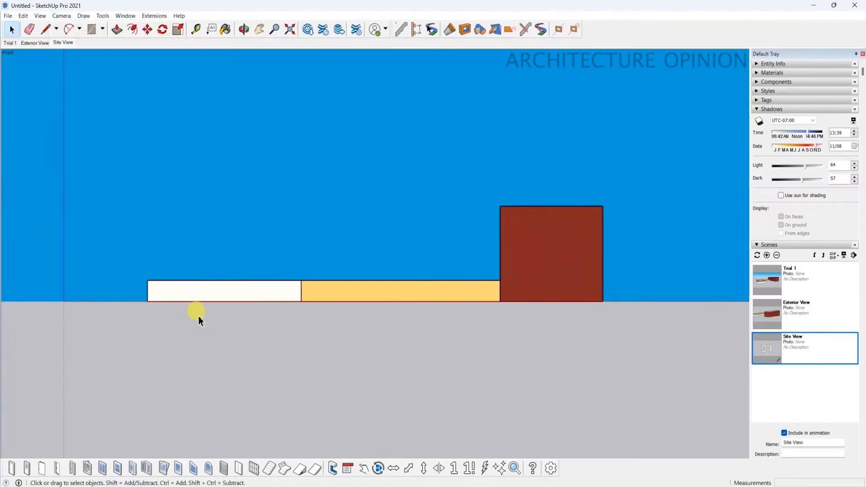
Assign the shortcut Alt+W to Camera/Parallel Projection in the SketchUp preferences
left_click(126, 16)
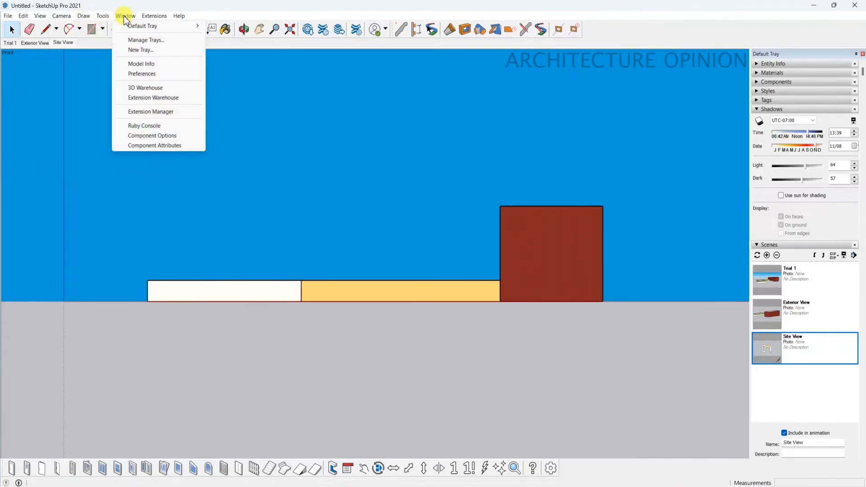
left_click(139, 75)
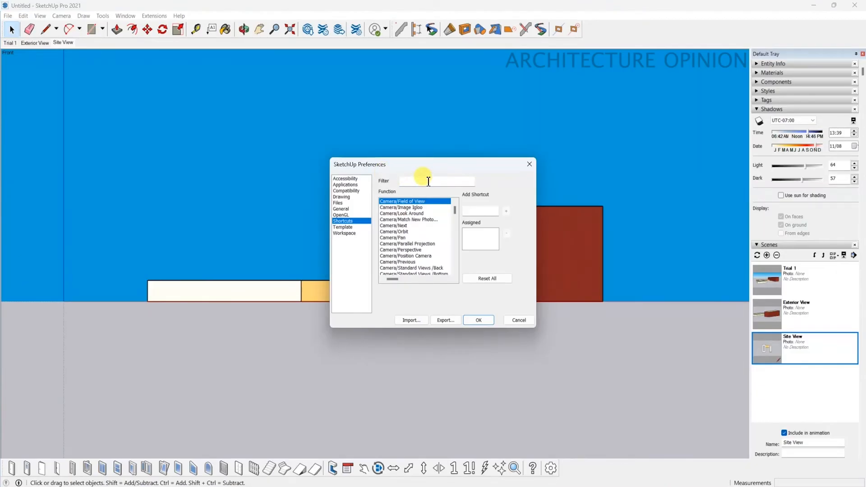
type("par")
left_click(431, 201)
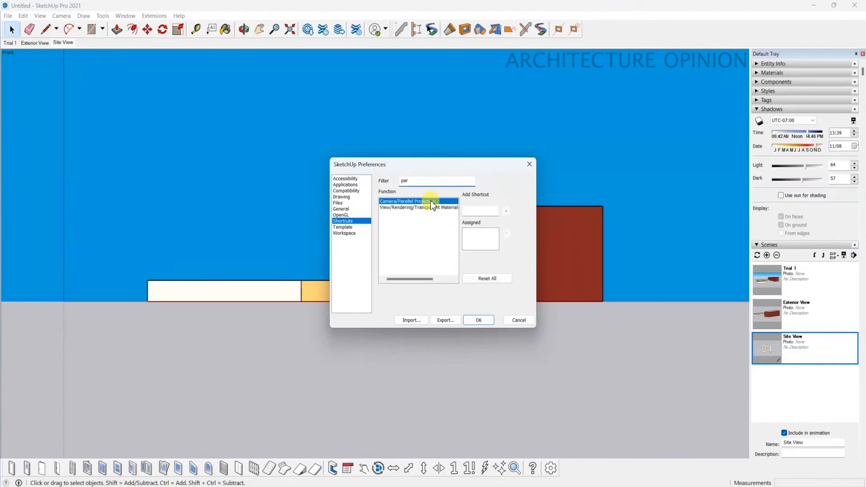
left_click(471, 211)
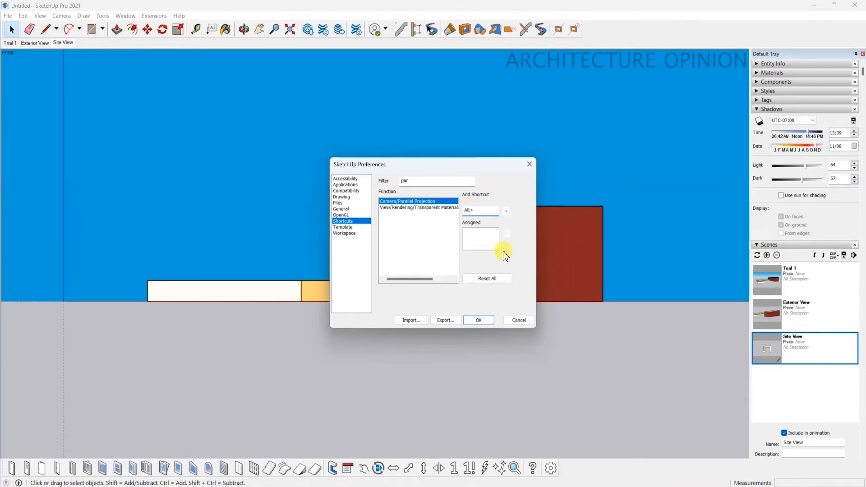
key("alt+w")
left_click(506, 211)
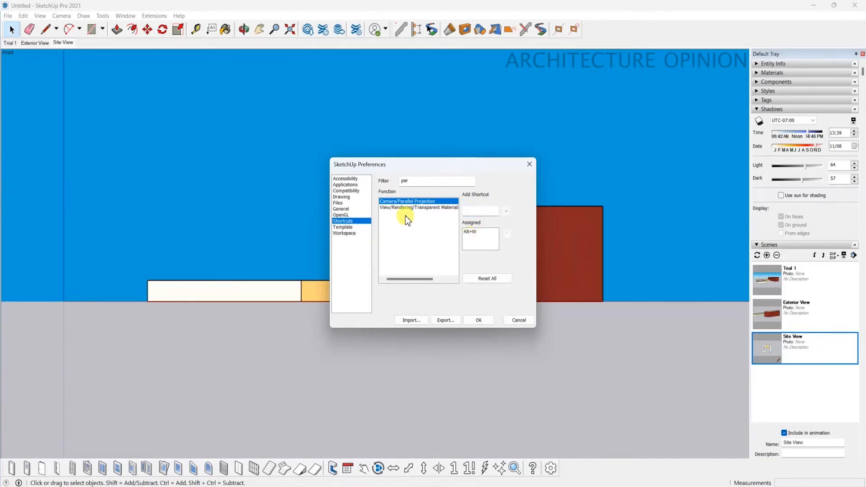
Assign the shortcut Alt+T to the standard Top camera view
double_click(408, 180)
type("top")
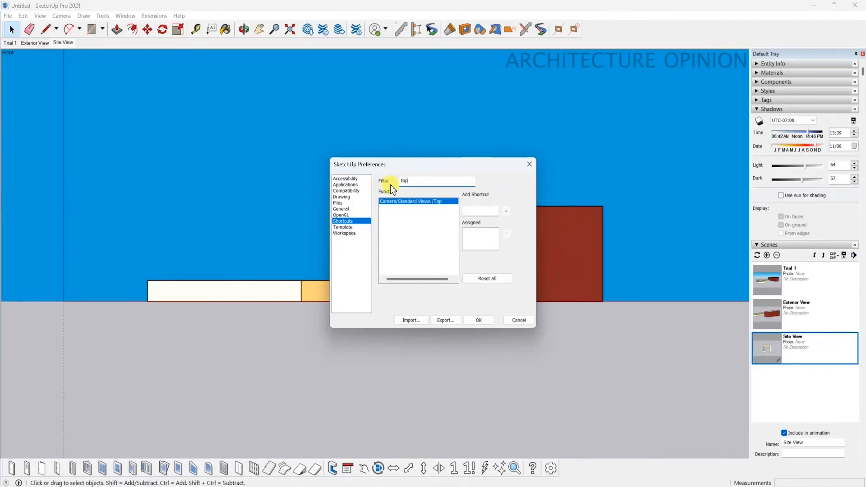
left_click(482, 211)
key("alt+t")
left_click(506, 212)
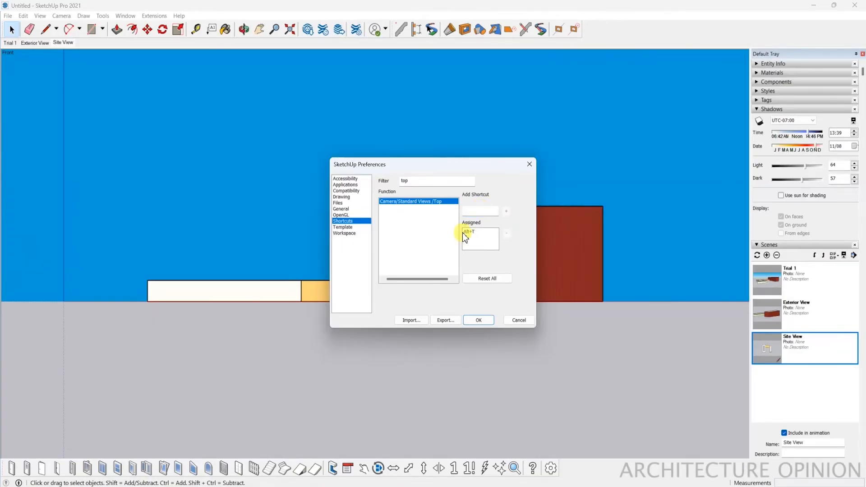
Assign the shortcut Alt+F to the standard Front camera view
double_click(398, 180)
type("front")
left_click(485, 209)
key("alt+f")
Assign the shortcut Alt+P to Camera/Perspective and save the preferences
double_click(400, 181)
key("BackSpace")
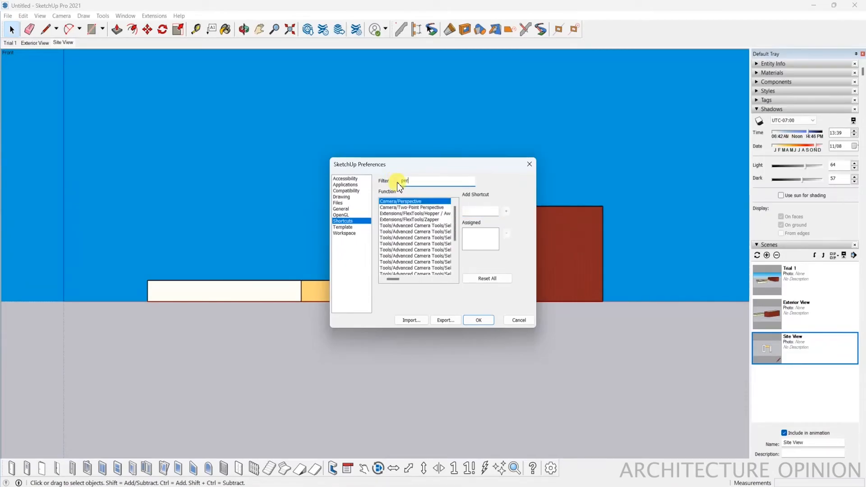
type("pers")
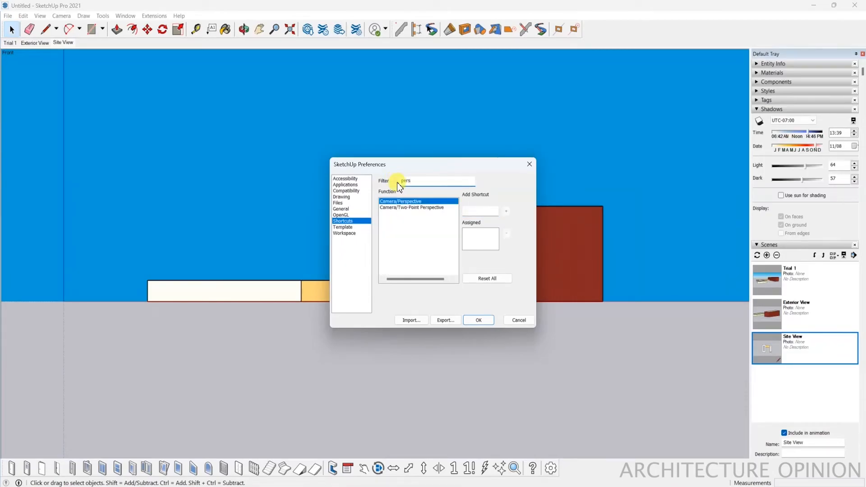
left_click(479, 211)
key("alt")
left_click(478, 320)
Review the shortcuts listed for the camera commands and test switching between perspective and parallel projection and the Top and Front views
left_click(61, 16)
mouse_move(100, 47)
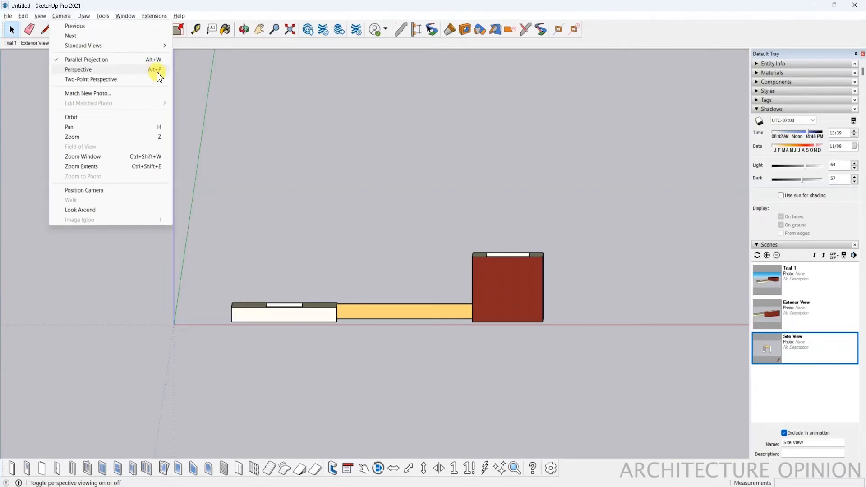
mouse_move(162, 47)
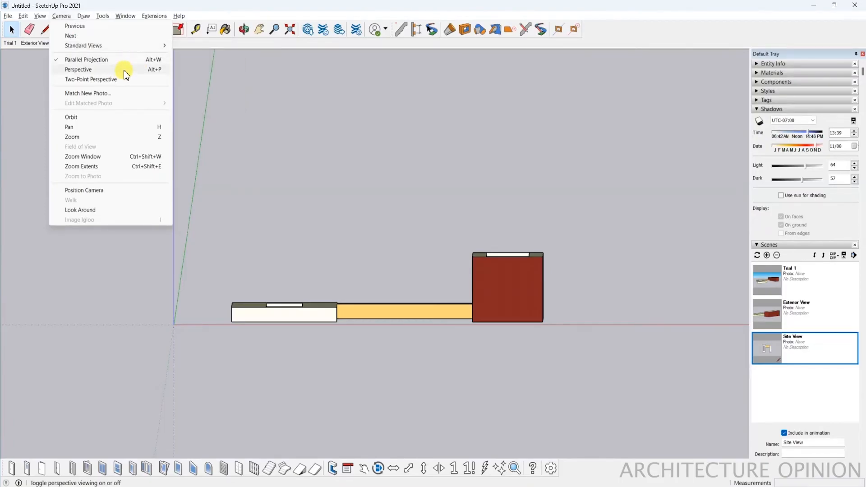
left_click(302, 172)
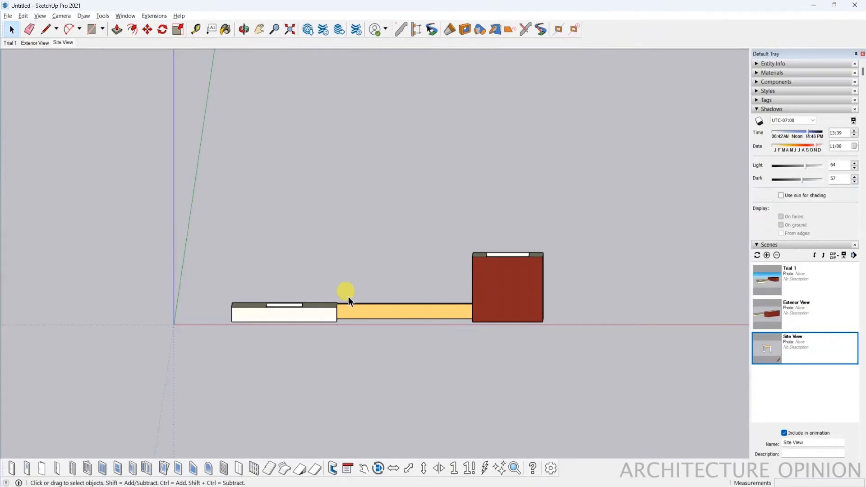
key("v")
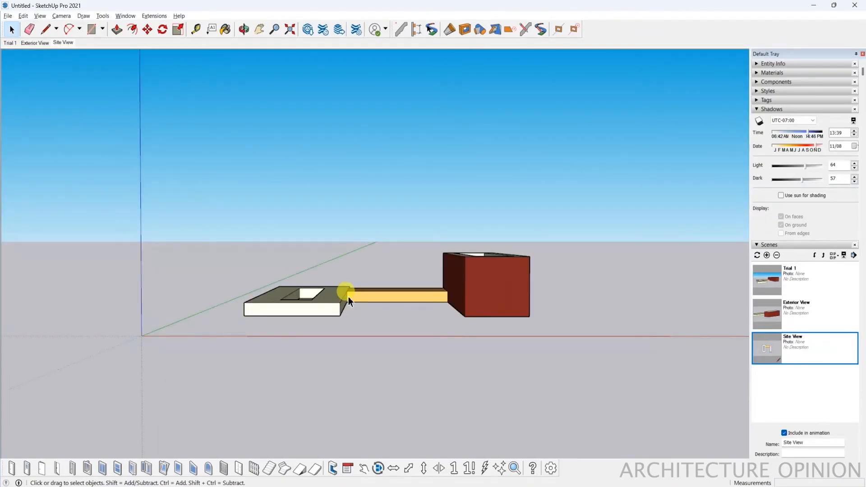
key("v")
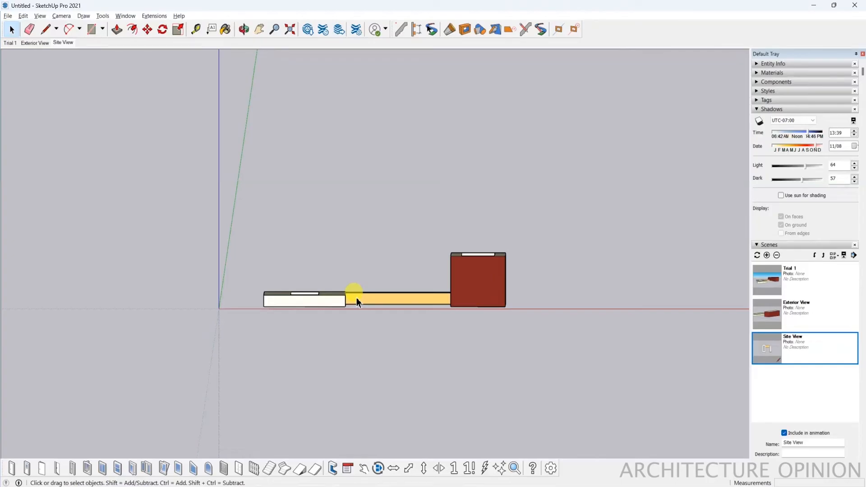
key("F2")
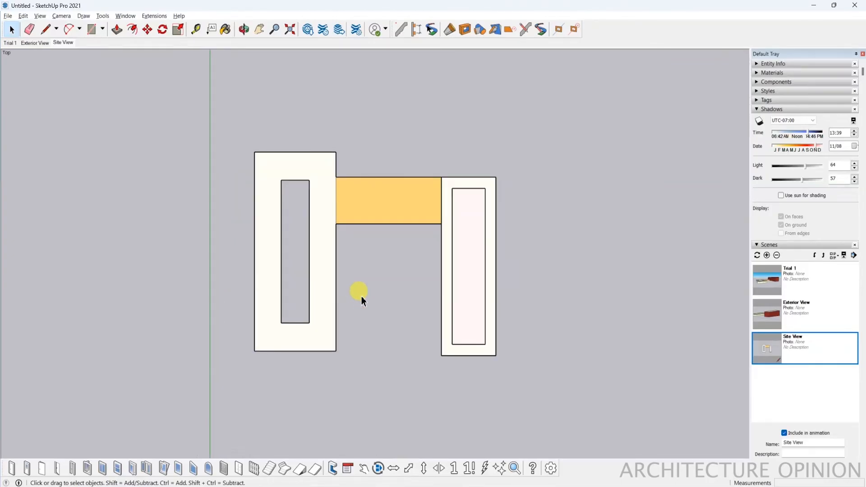
key("F3")
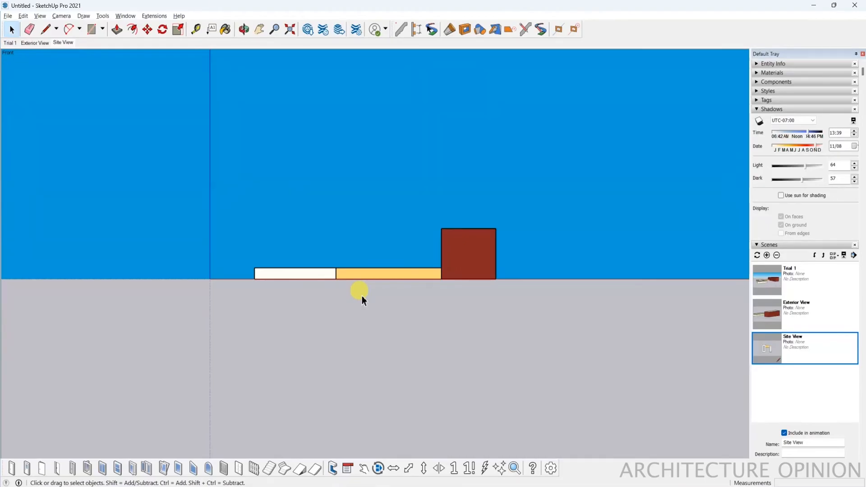
Return to the Site View scene and turn on shadows
left_click(774, 315)
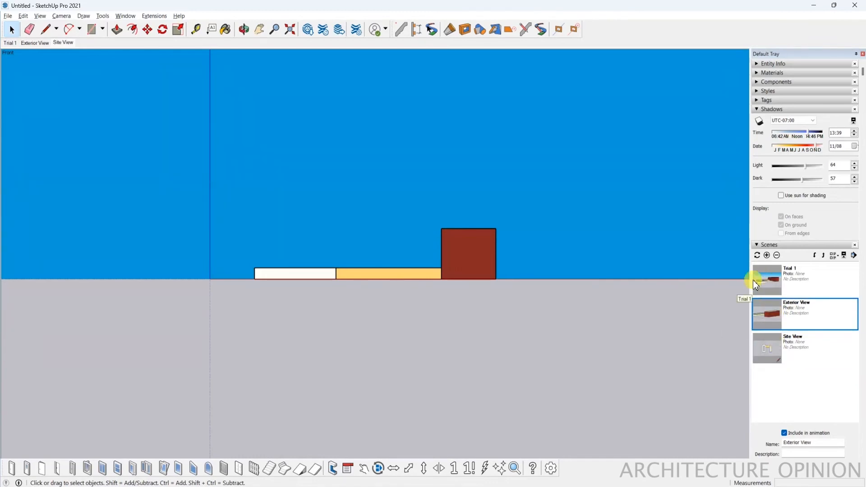
left_click(64, 43)
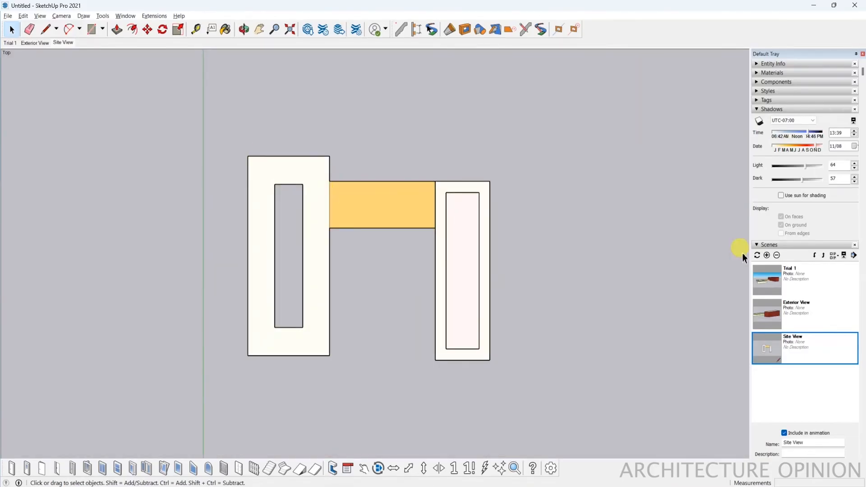
left_click(759, 121)
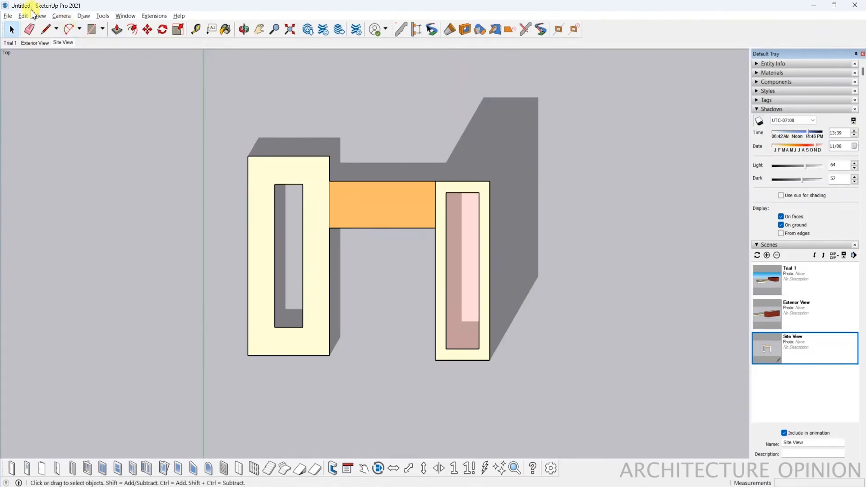
Export the current view as a JPEG 2D graphic named Site View into the Sketchup Tutorials folder on the Desktop
left_click(8, 16)
mouse_move(72, 181)
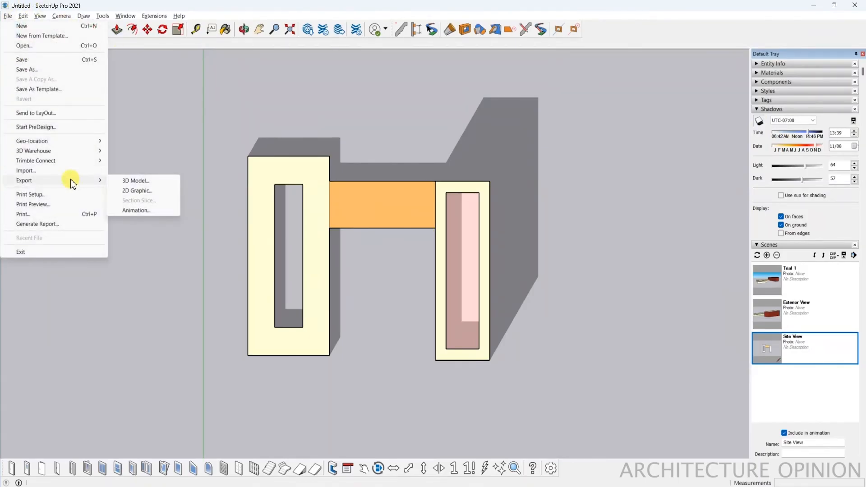
left_click(140, 192)
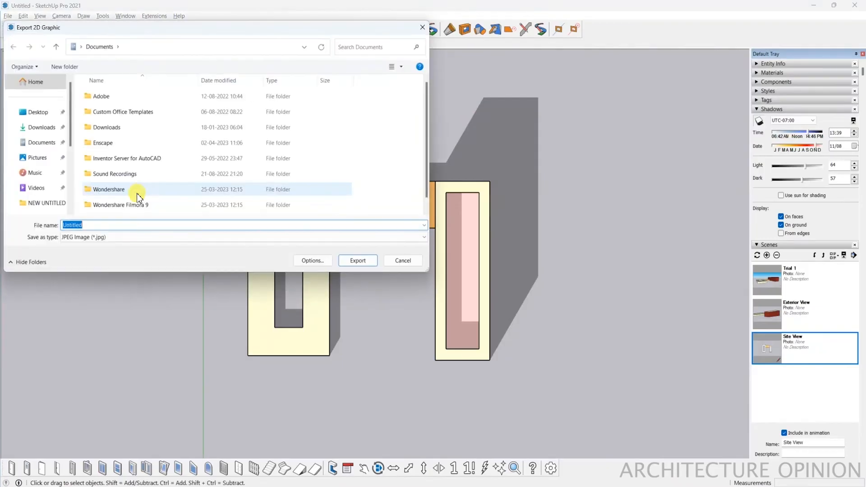
type("Site View")
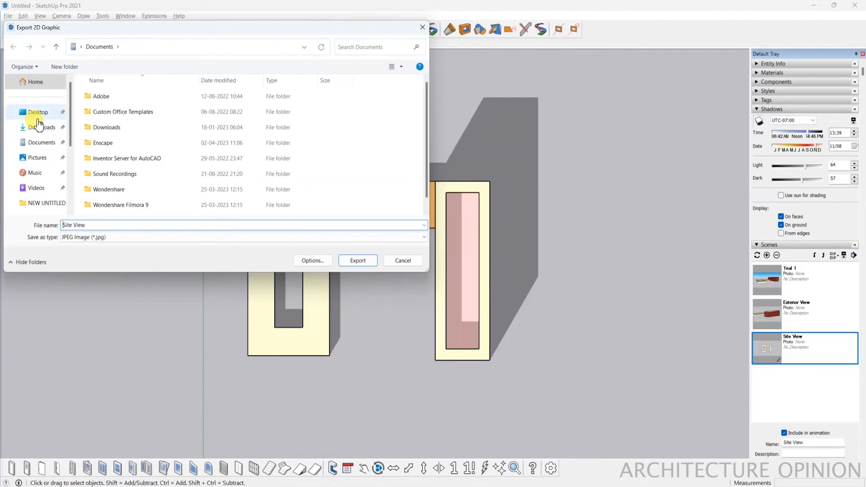
left_click(37, 114)
double_click(102, 167)
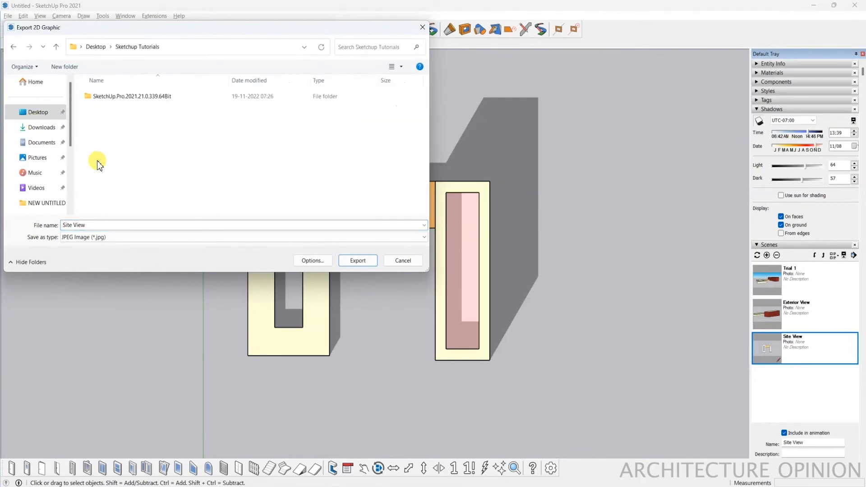
left_click(130, 237)
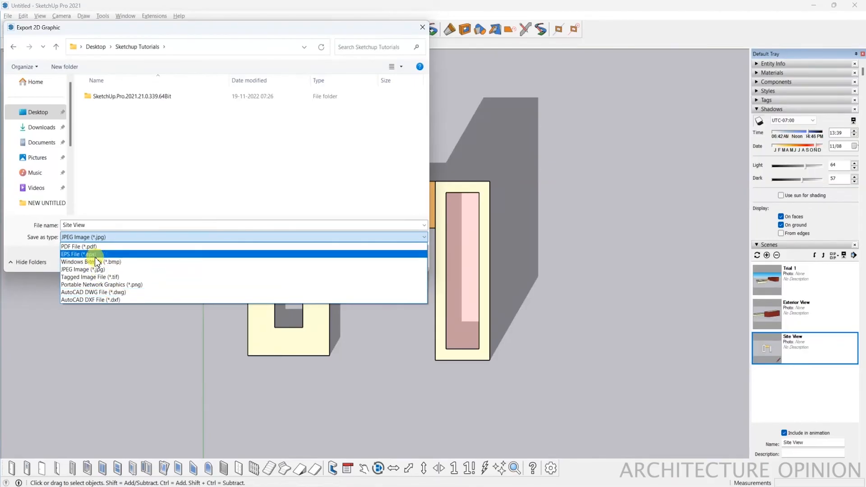
left_click(130, 270)
left_click(364, 263)
Switch to File Explorer, open the exported Site View image from the Sketchup Tutorials folder to examine it, and close the image
key("alt+Tab")
scroll(474, 207, "down", 3)
left_click(478, 194)
scroll(580, 189, "down", 3)
left_click(548, 203)
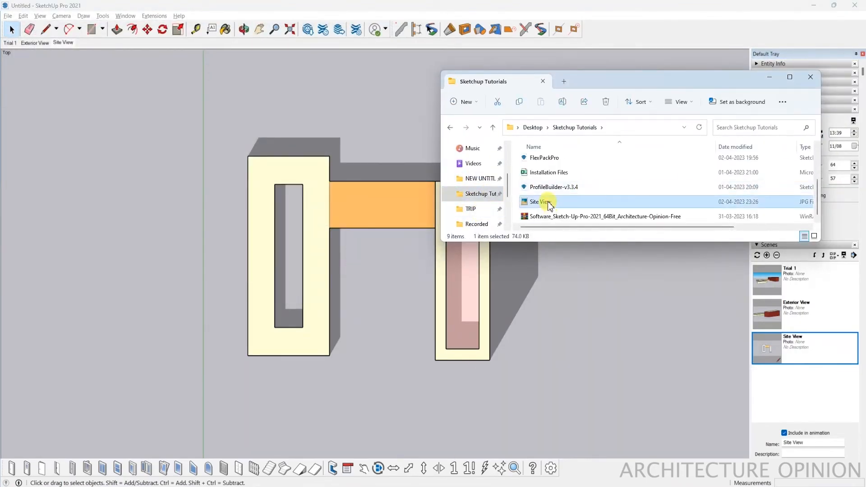
double_click(549, 203)
scroll(419, 252, "down", 4)
scroll(418, 255, "up", 5)
mouse_move(415, 264)
left_mouse_down()
mouse_move(402, 260)
mouse_move(409, 257)
left_mouse_up()
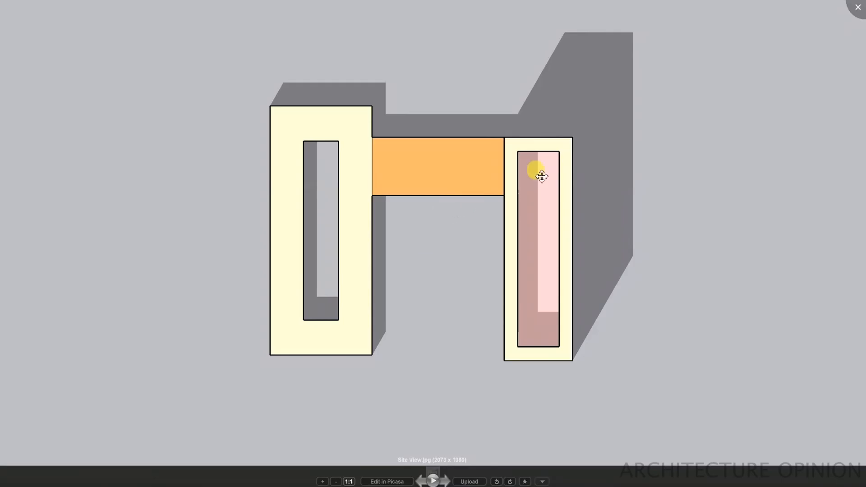
key("Escape")
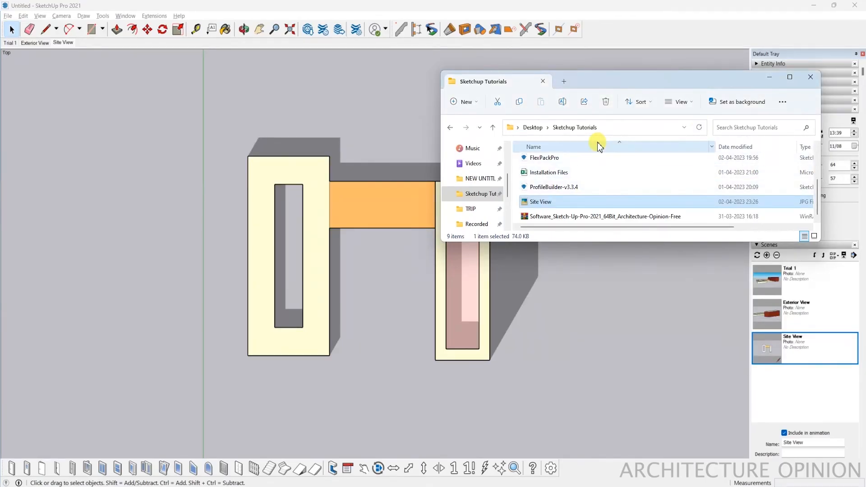